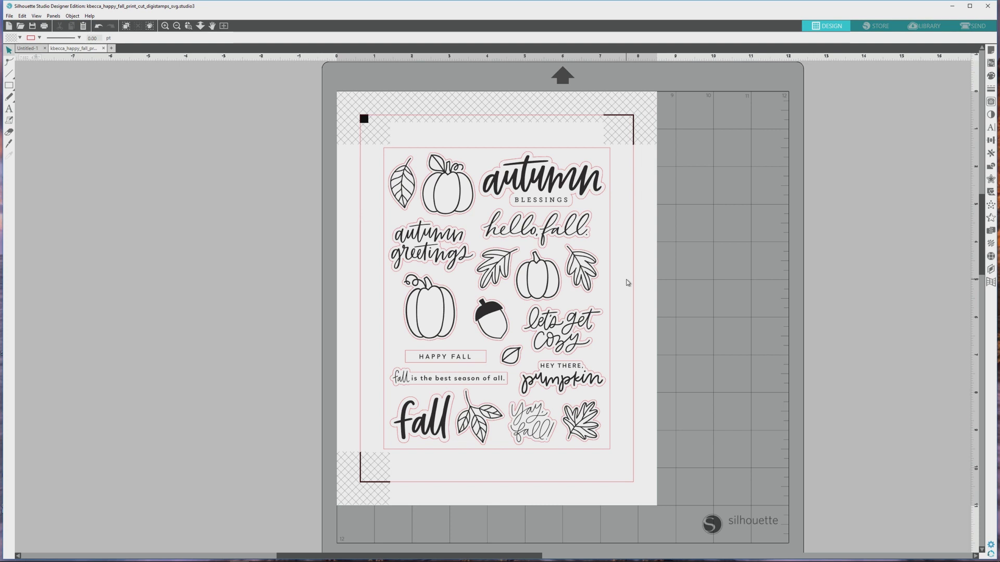
Select the fall sticker sheet and ungroup it twice so each stamp is a separate object.
click(508, 217)
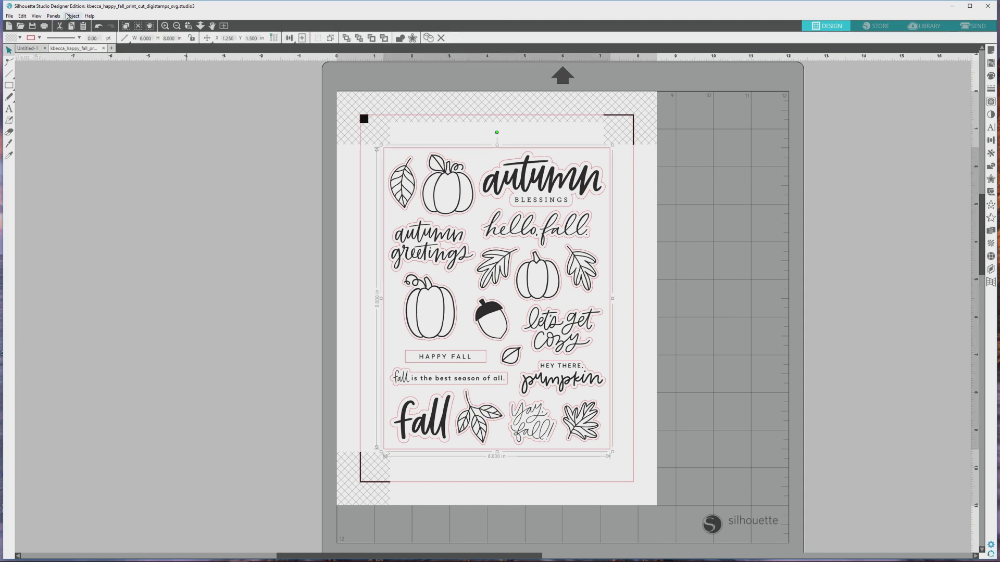
click(69, 16)
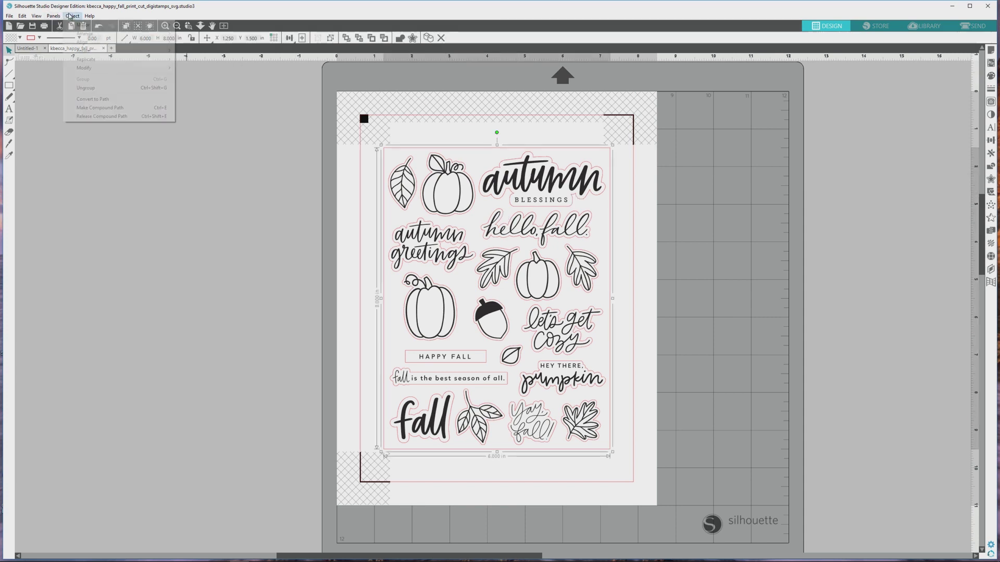
click(86, 88)
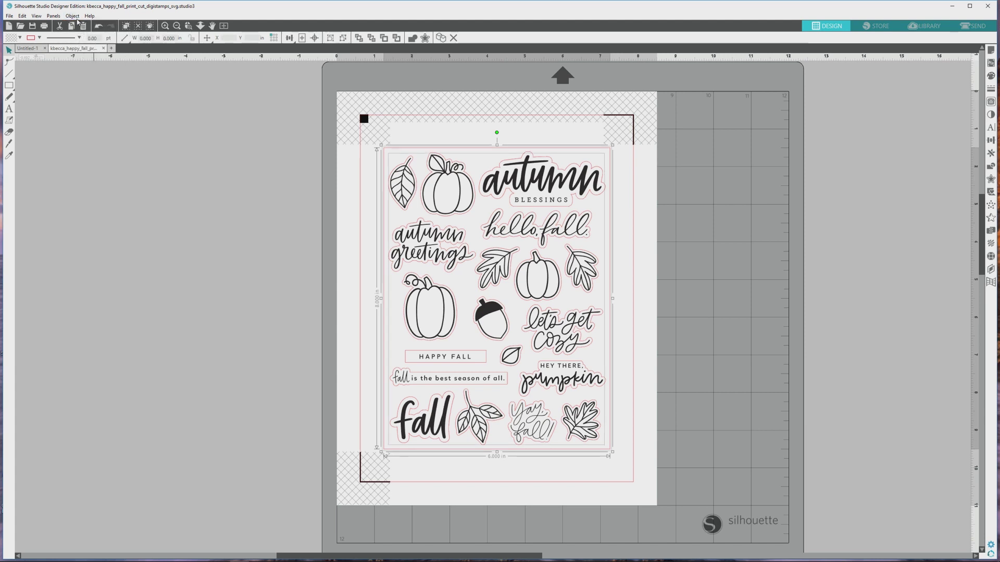
click(72, 15)
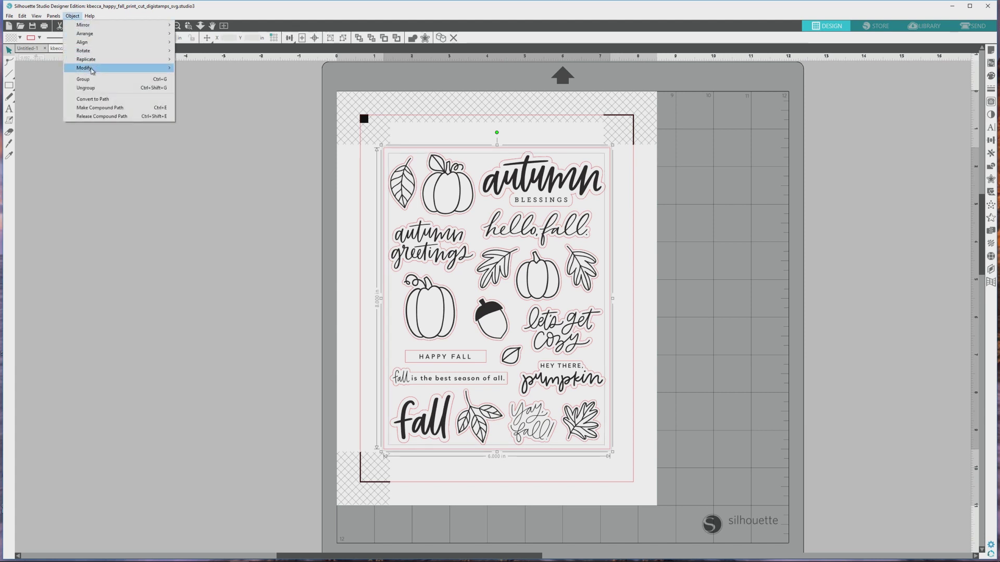
click(96, 88)
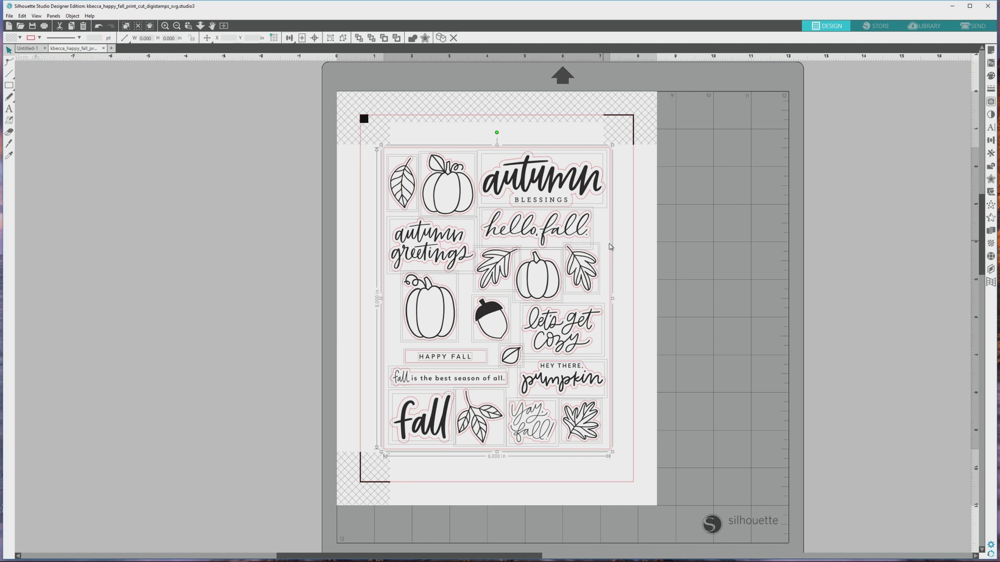
Select the leaf and pumpkin stamps together and copy them.
click(633, 288)
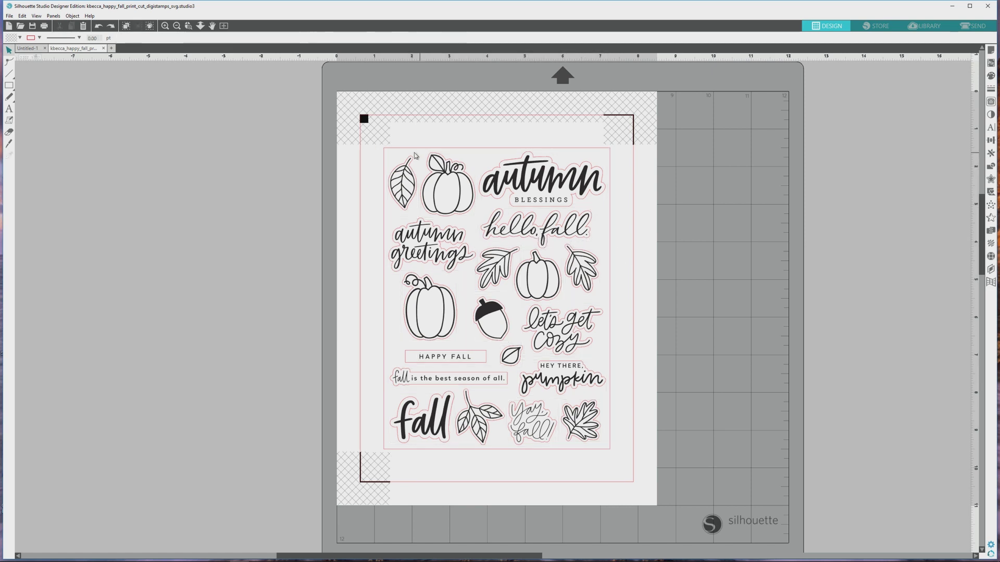
drag(388, 151, 460, 203)
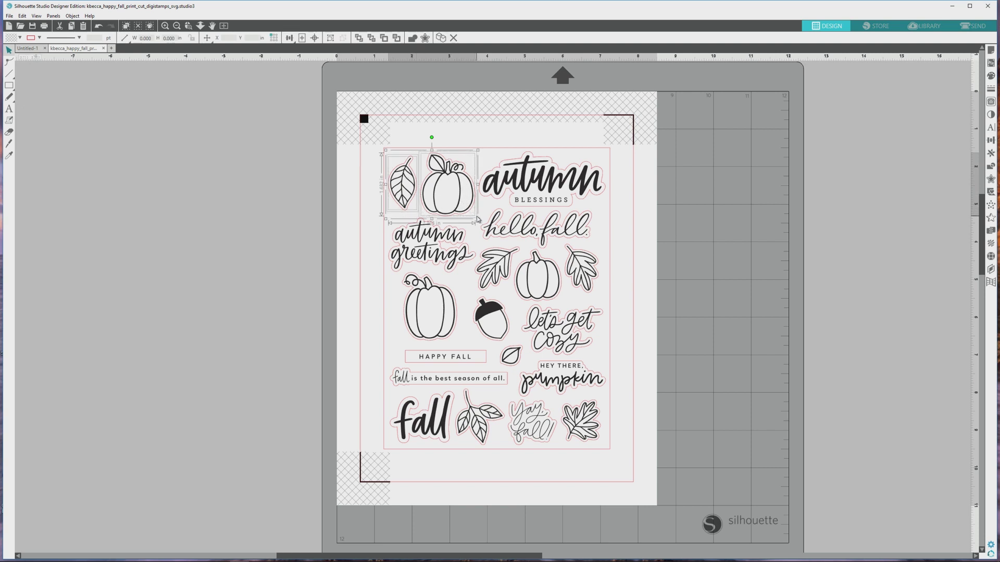
click(9, 155)
Paste the leaf and pumpkin into Untitled-1, move them toward the page centre and zoom in.
click(33, 50)
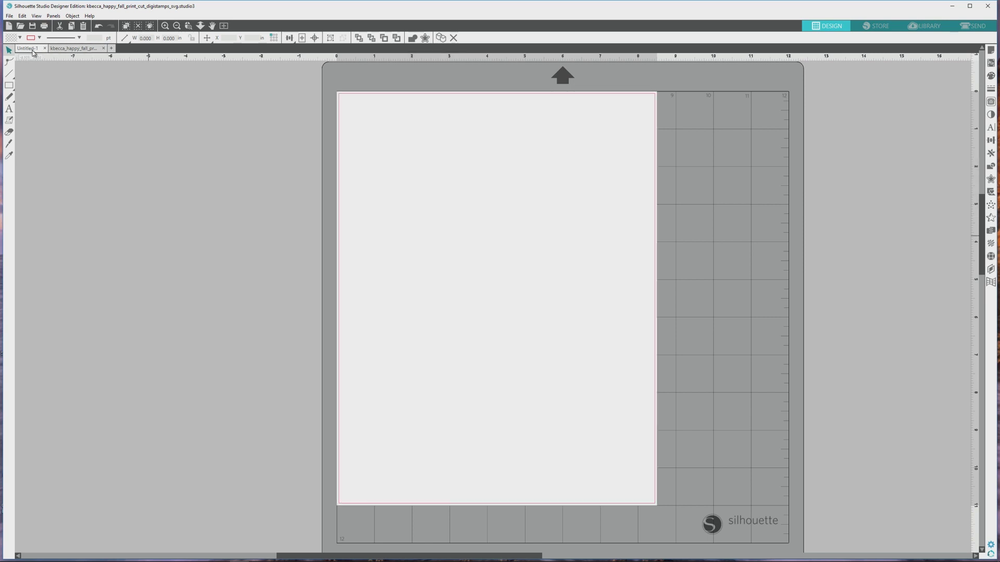
key(ctrl+v)
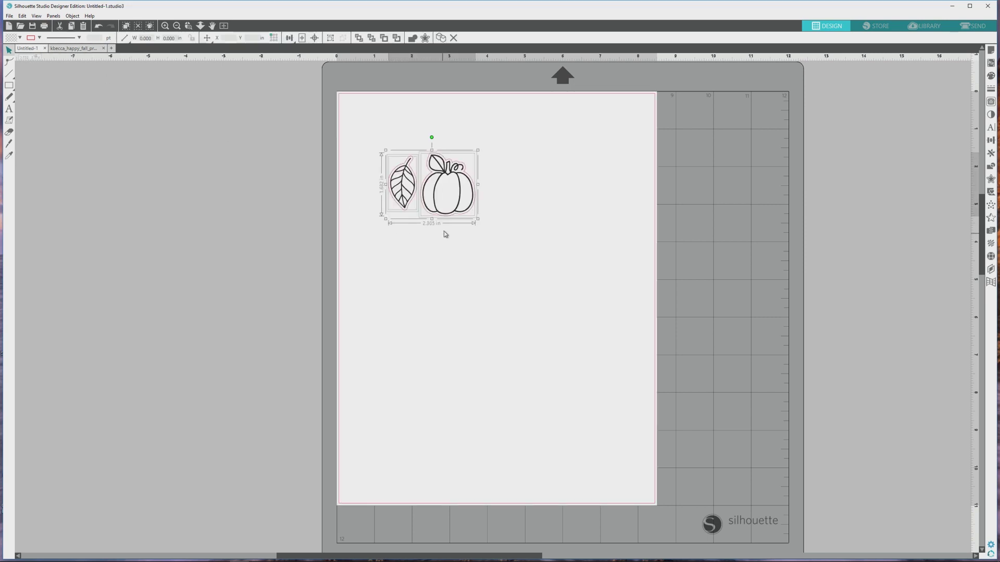
drag(472, 217, 531, 248)
click(164, 26)
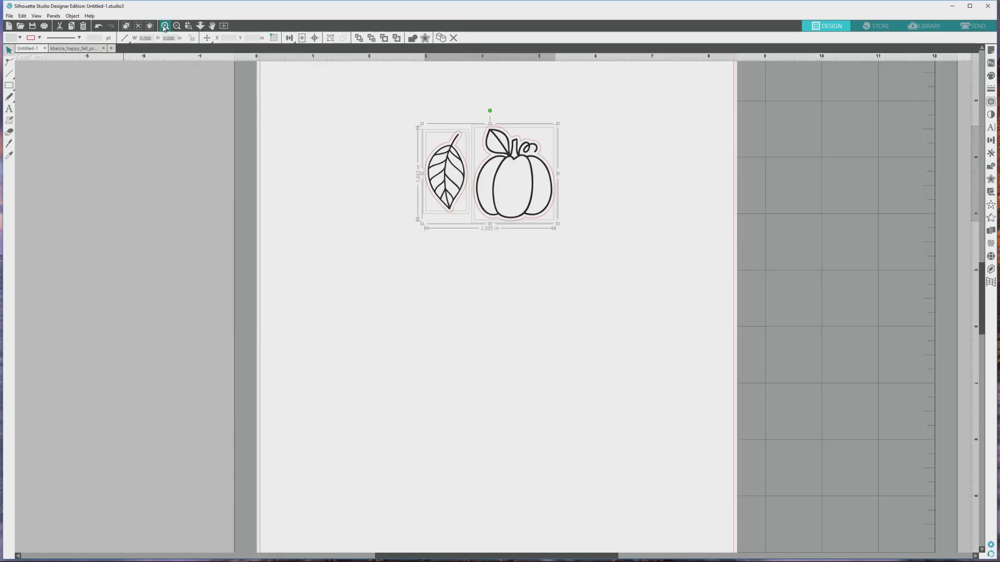
click(165, 26)
scroll(403, 242, up, 3)
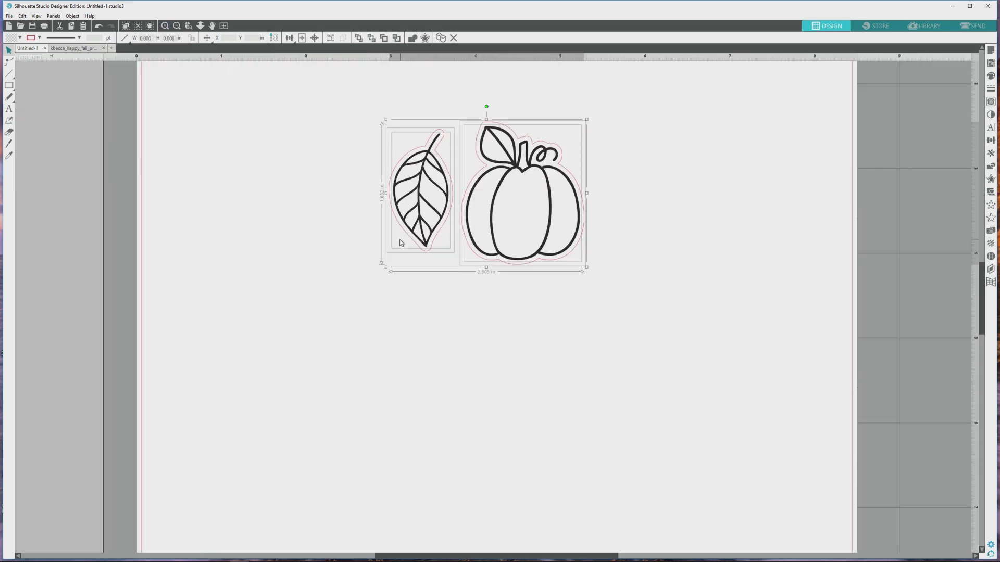
drag(335, 191, 404, 290)
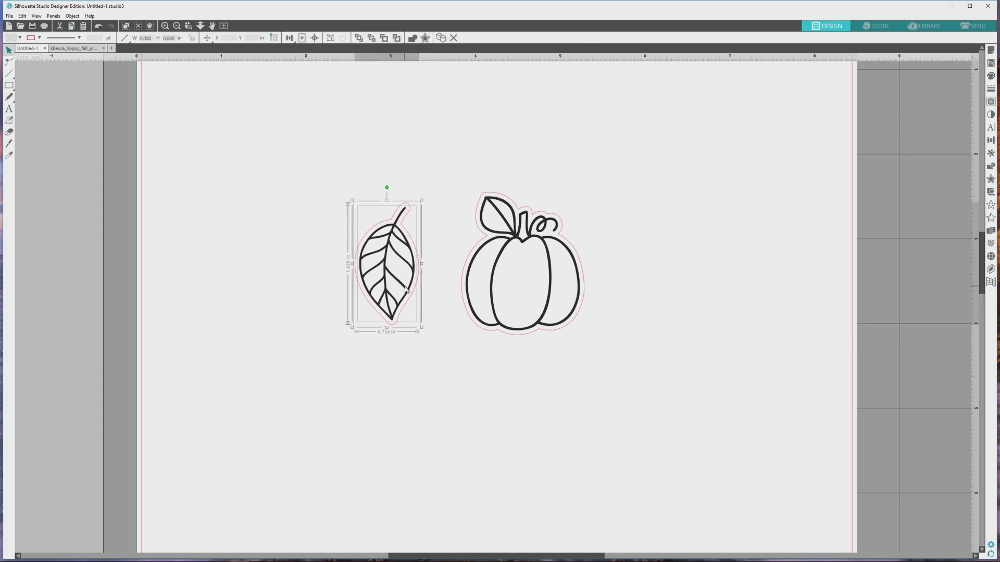
Fill the leaf brown after trying several swatches, and fill the pumpkin dark grey.
click(520, 382)
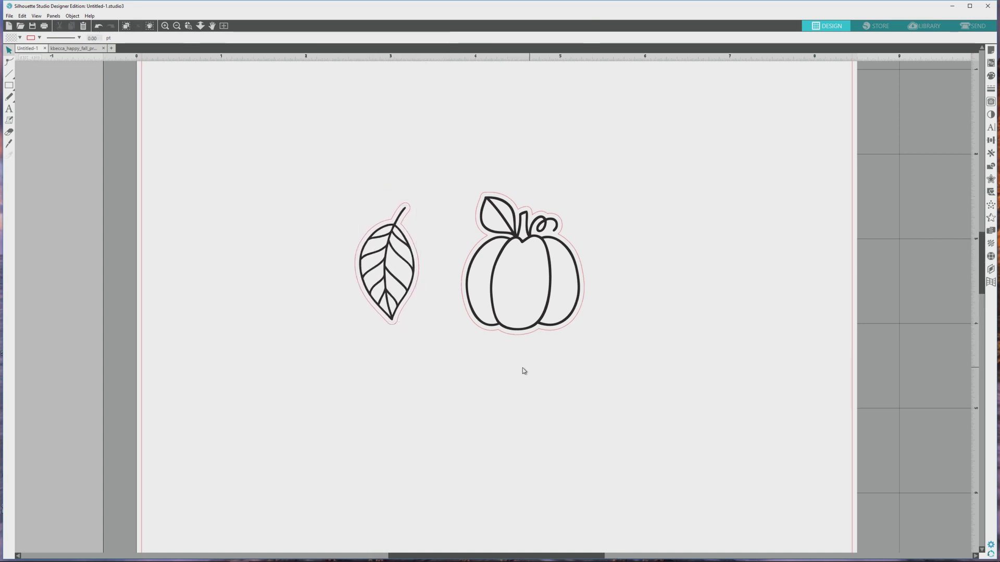
click(405, 237)
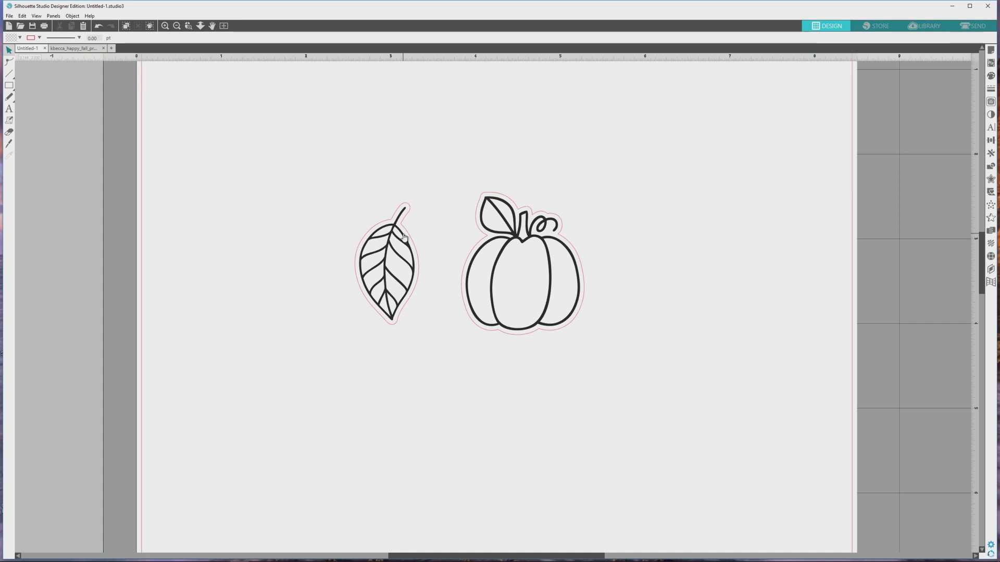
click(990, 76)
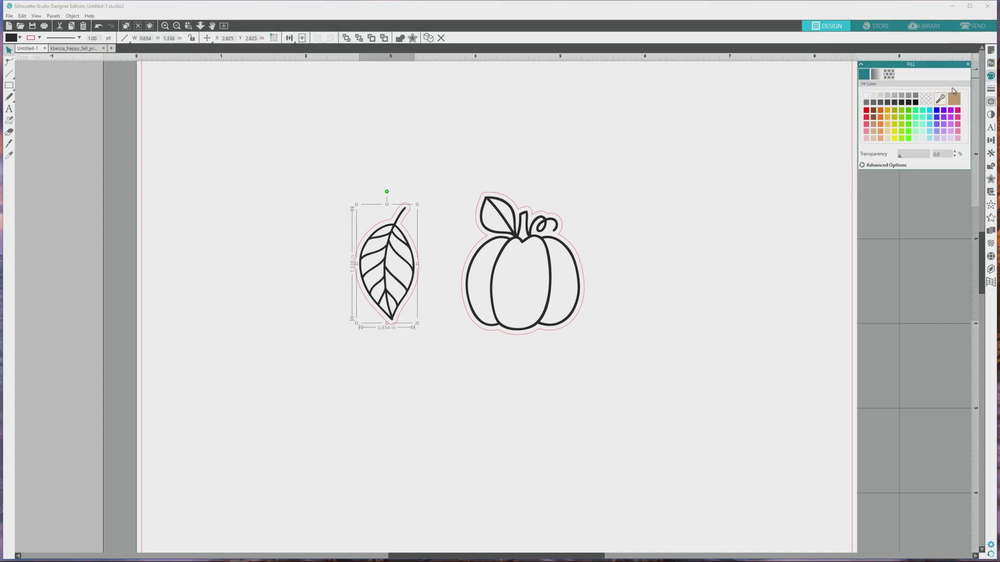
click(880, 118)
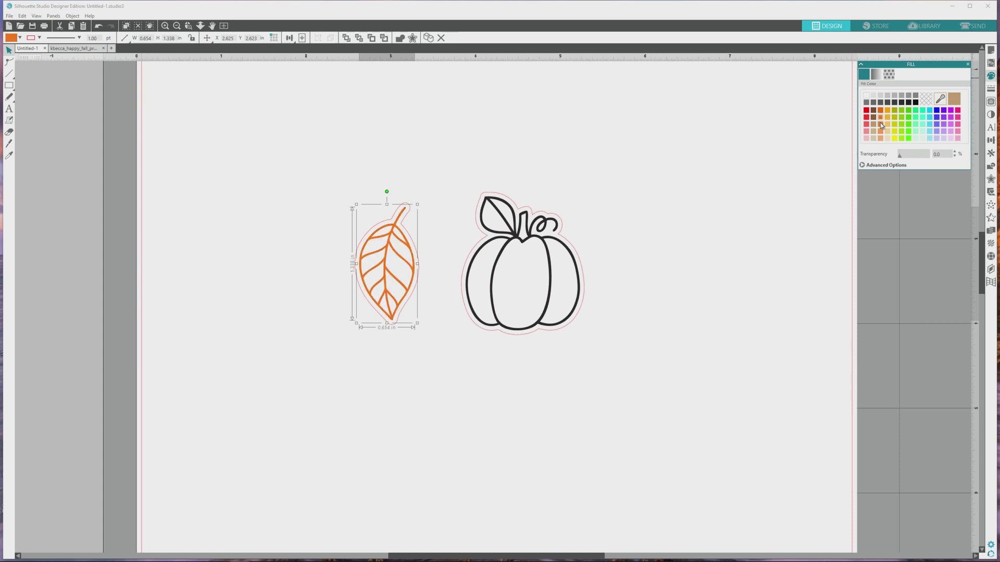
click(886, 130)
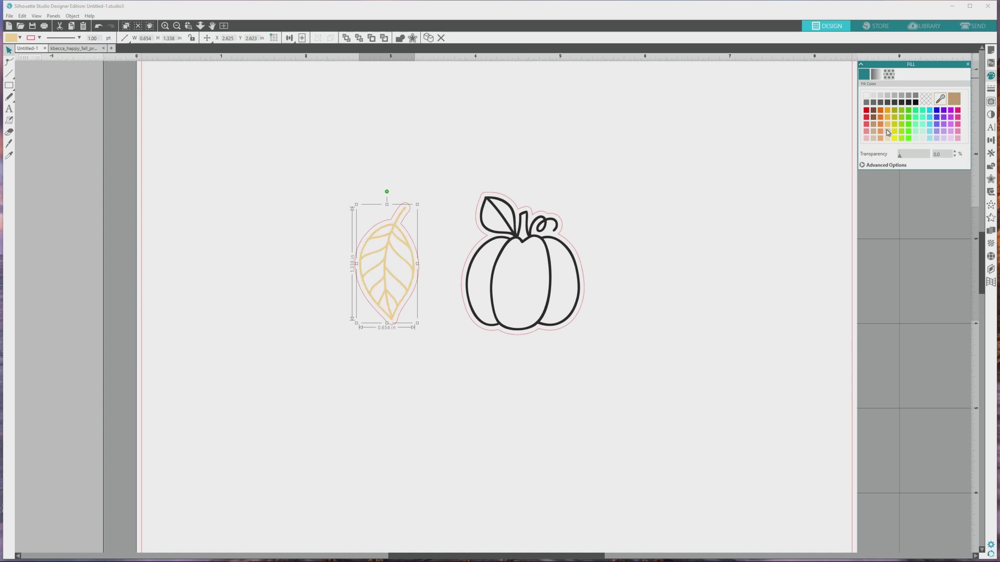
click(887, 138)
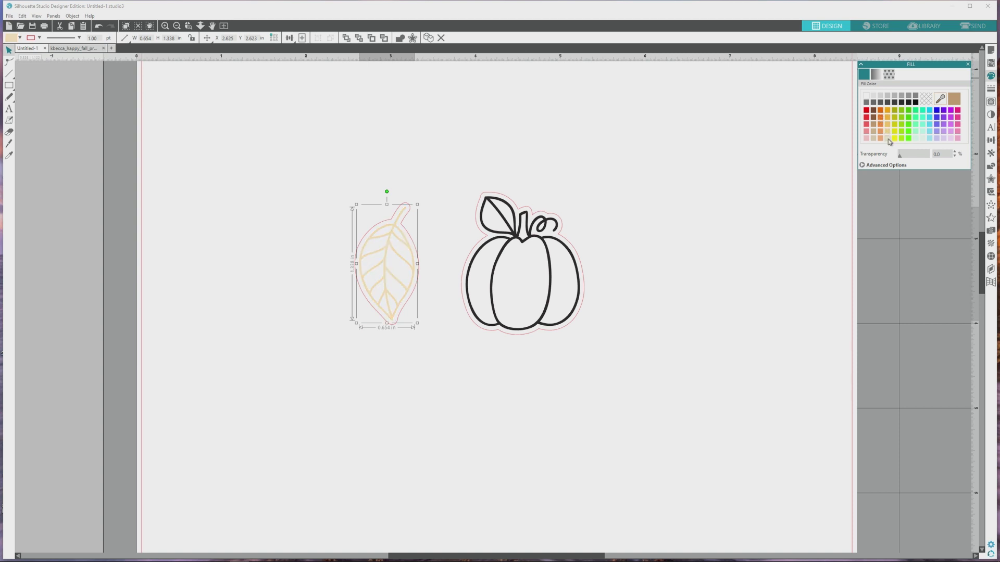
click(926, 119)
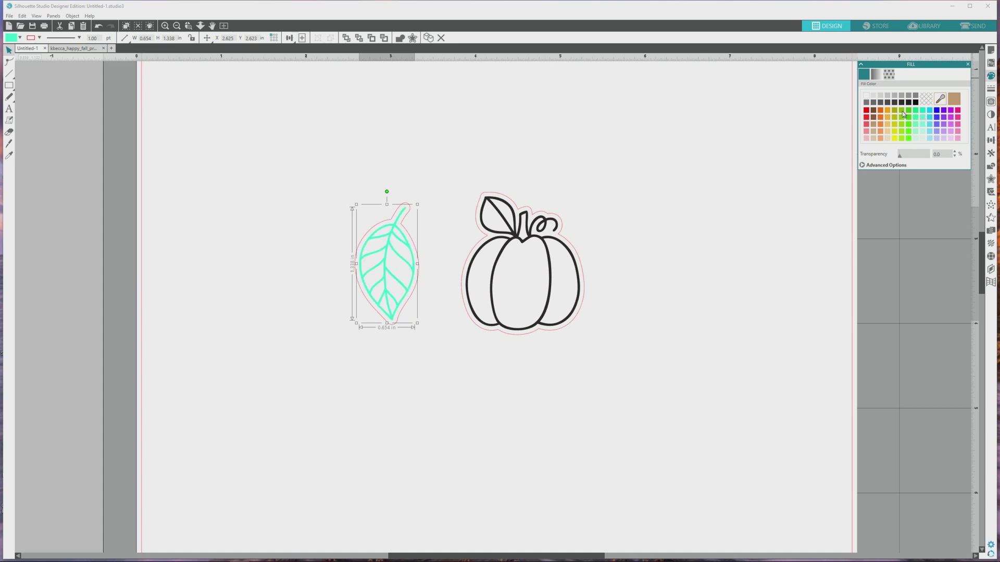
click(873, 102)
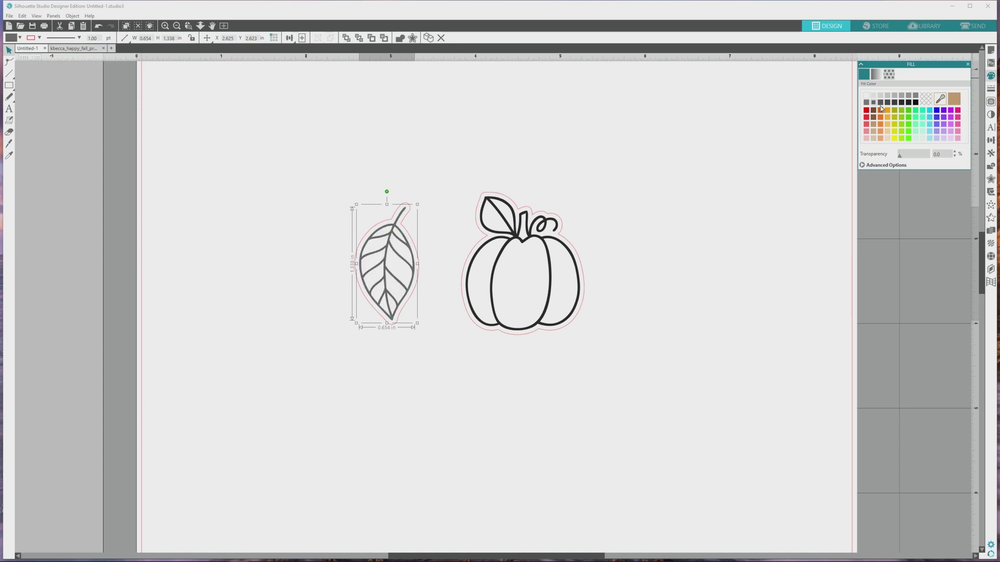
click(873, 111)
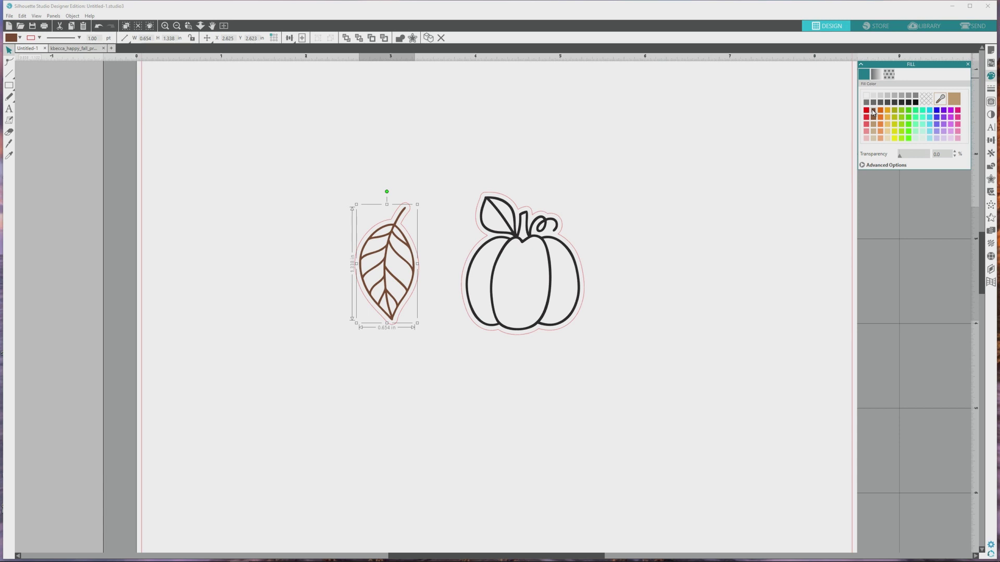
key(Tab)
click(873, 103)
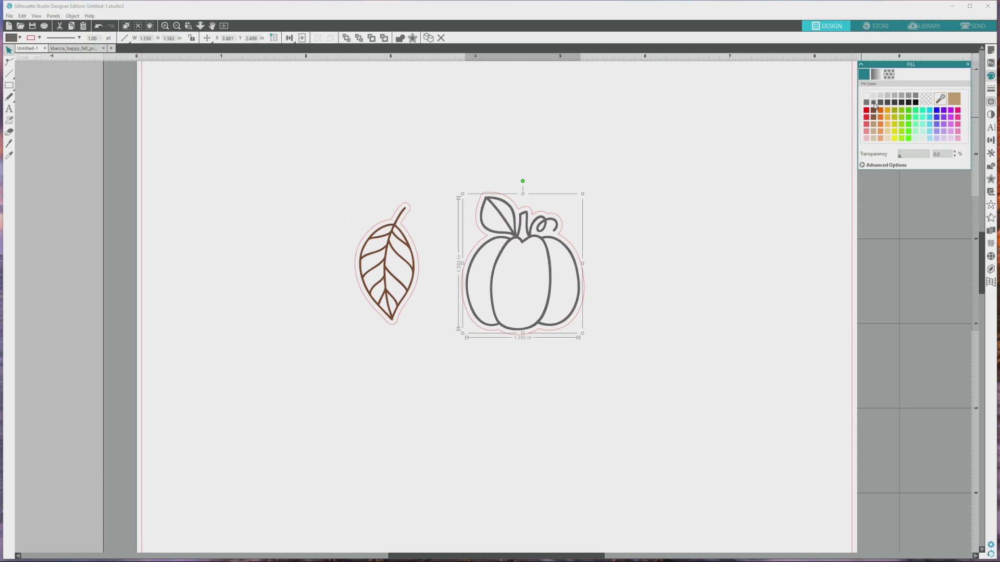
Open the digistamps-07 PNG, paste its oak leaf into Untitled-1, and place it right of the pumpkin.
click(679, 266)
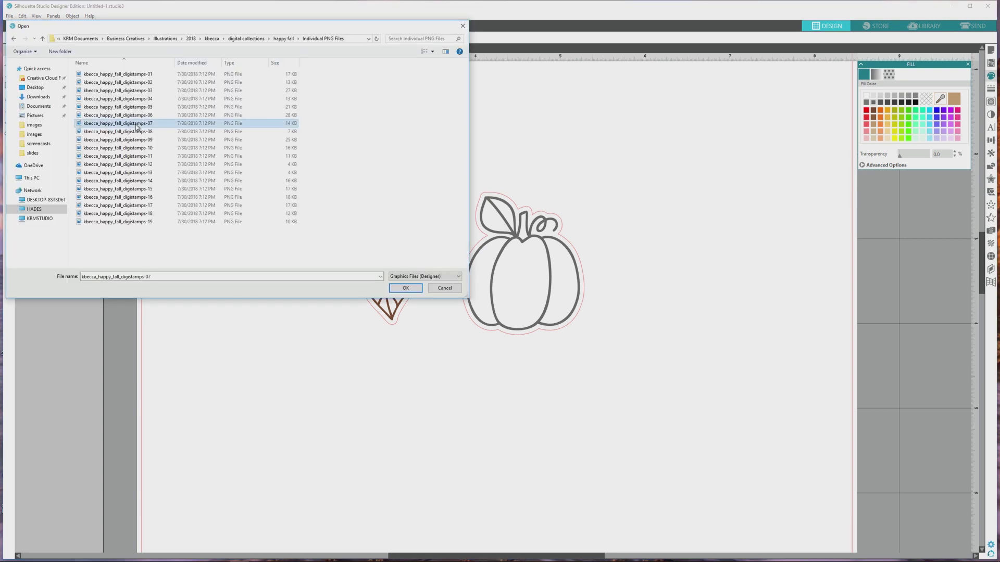
double_click(136, 124)
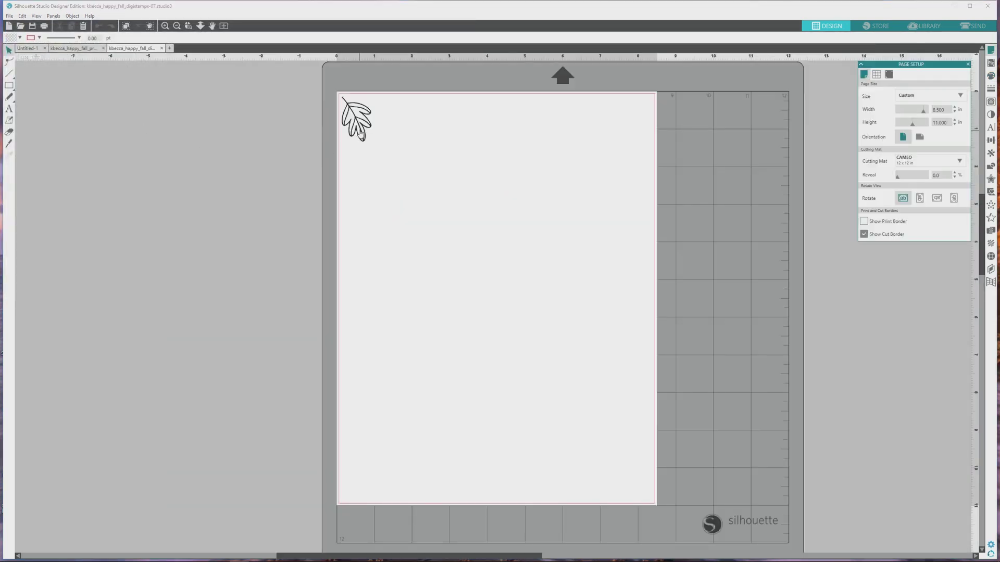
click(361, 132)
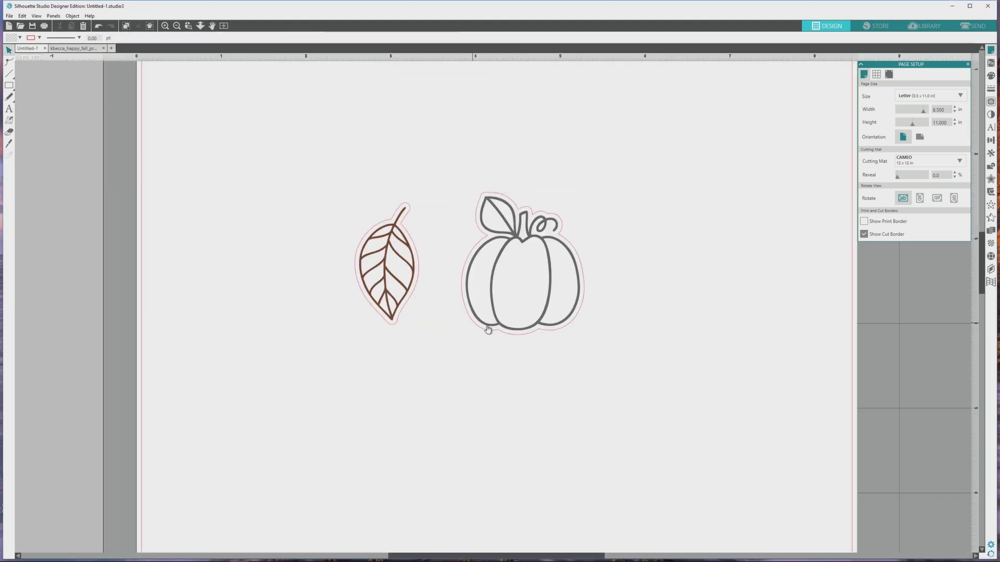
key(ctrl+v)
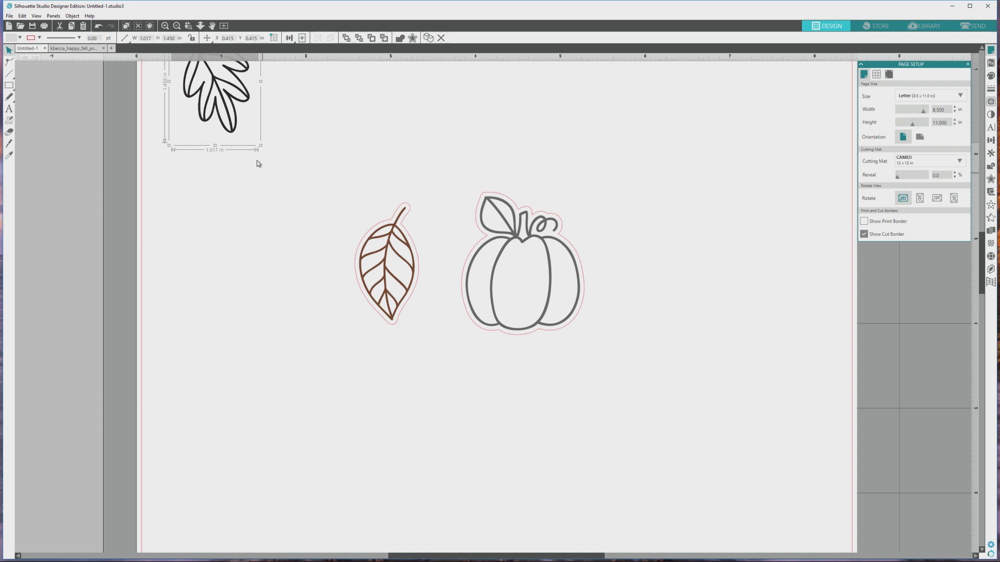
drag(219, 104, 361, 196)
drag(472, 260, 706, 312)
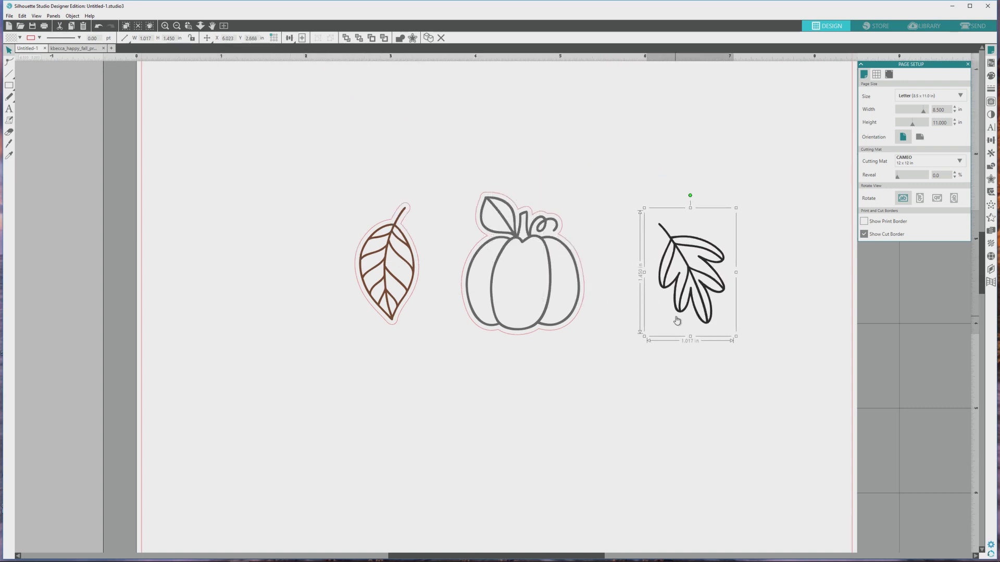
Trace the oak leaf image with the threshold raised to 100%.
click(991, 101)
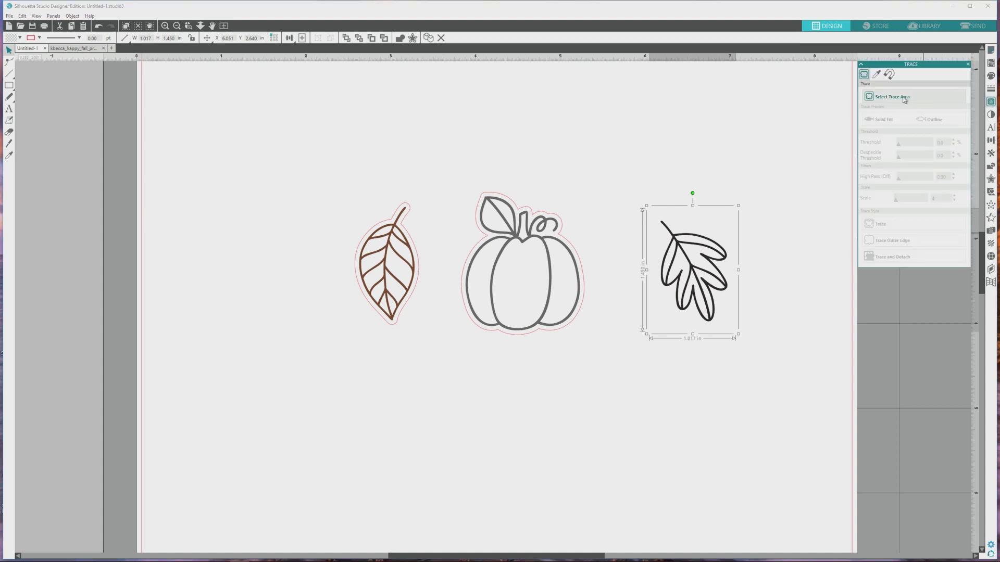
click(904, 99)
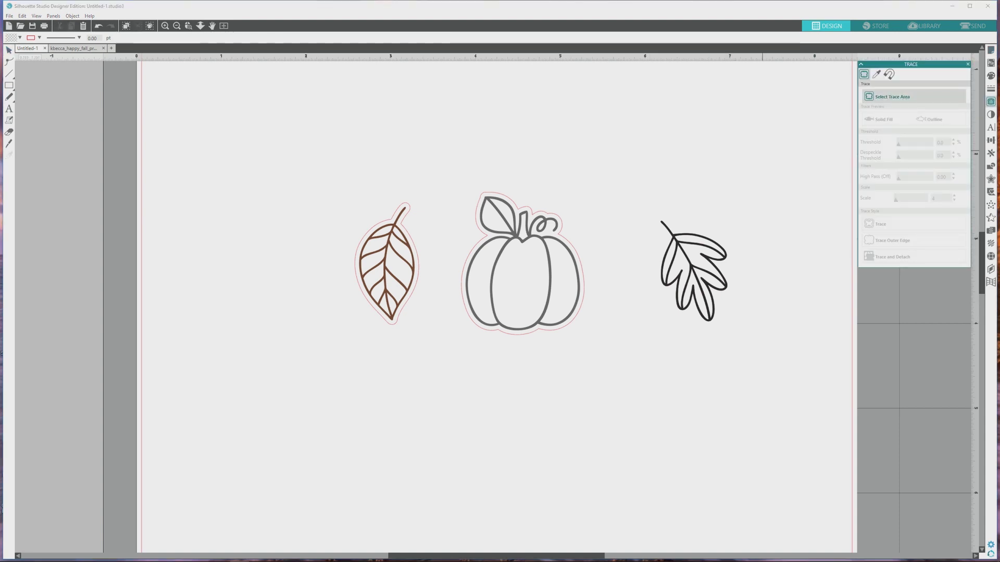
mouse_move(638, 202)
mouse_down()
mouse_move(721, 267)
mouse_move(752, 337)
mouse_up()
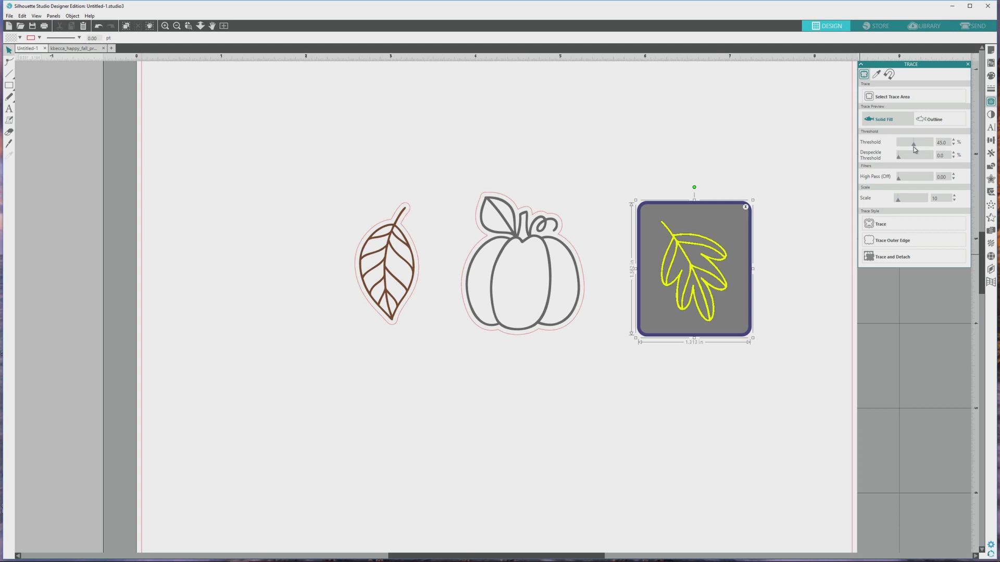
drag(914, 147, 933, 145)
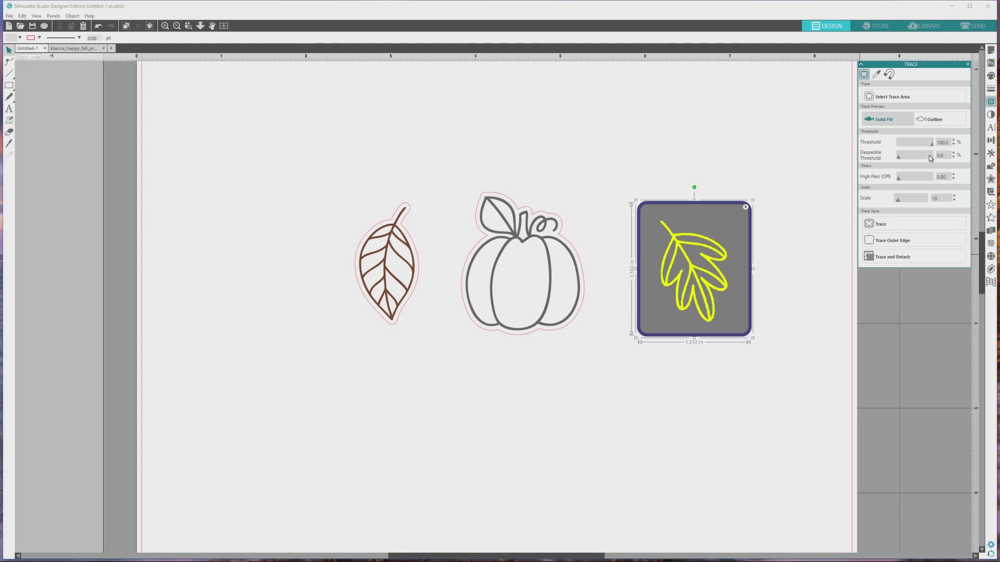
click(884, 225)
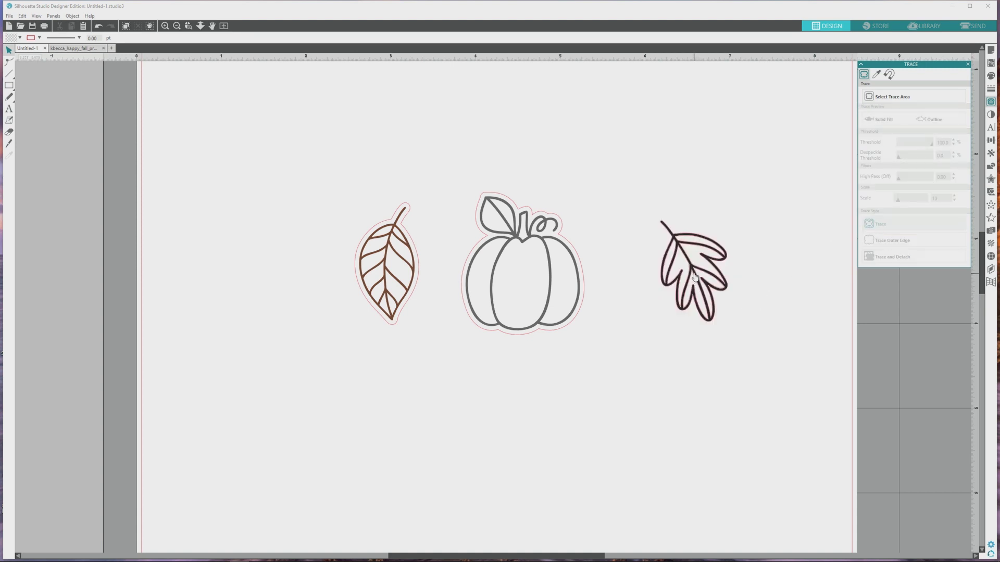
Drag the original oak-leaf image off the traced outline and select it.
mouse_move(697, 277)
mouse_down()
mouse_move(710, 265)
mouse_move(780, 279)
mouse_up()
click(781, 279)
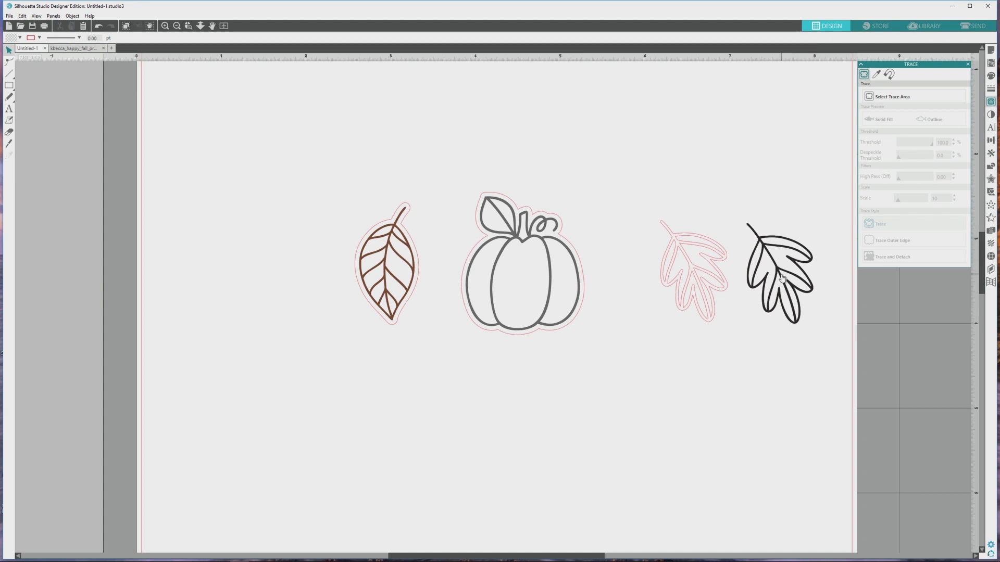
click(782, 278)
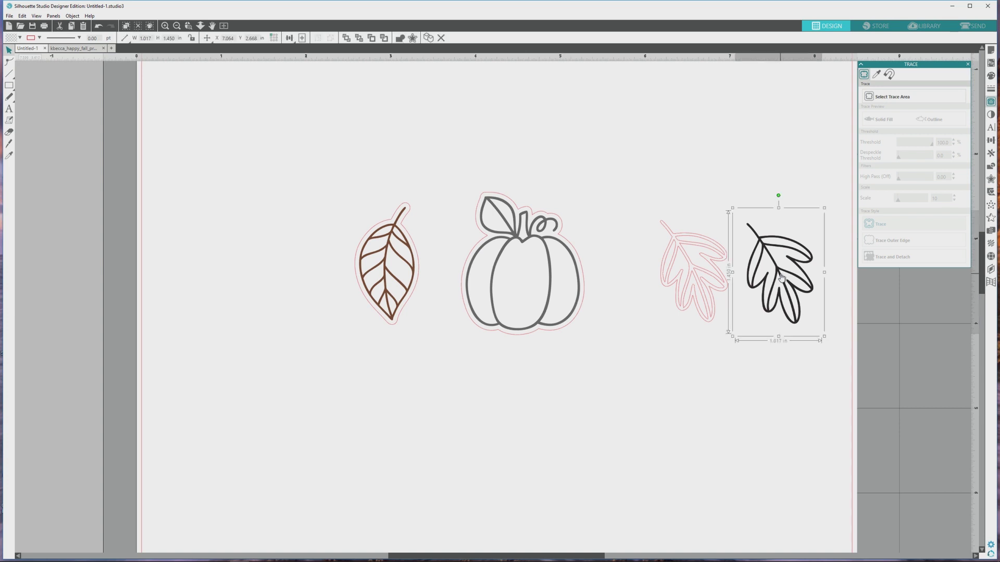
Delete the original oak-leaf image and fill the traced oak leaf grey.
key(Delete)
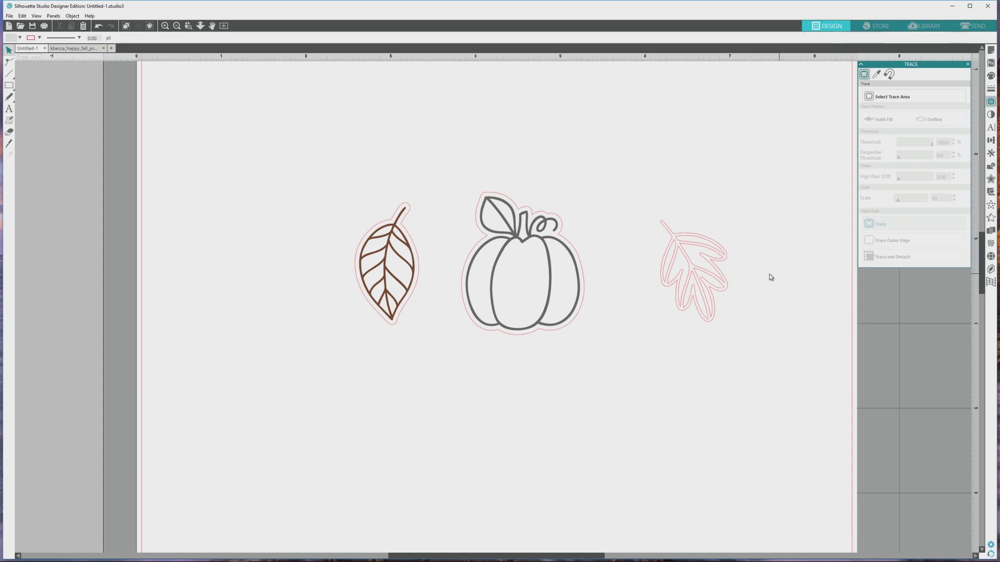
click(716, 281)
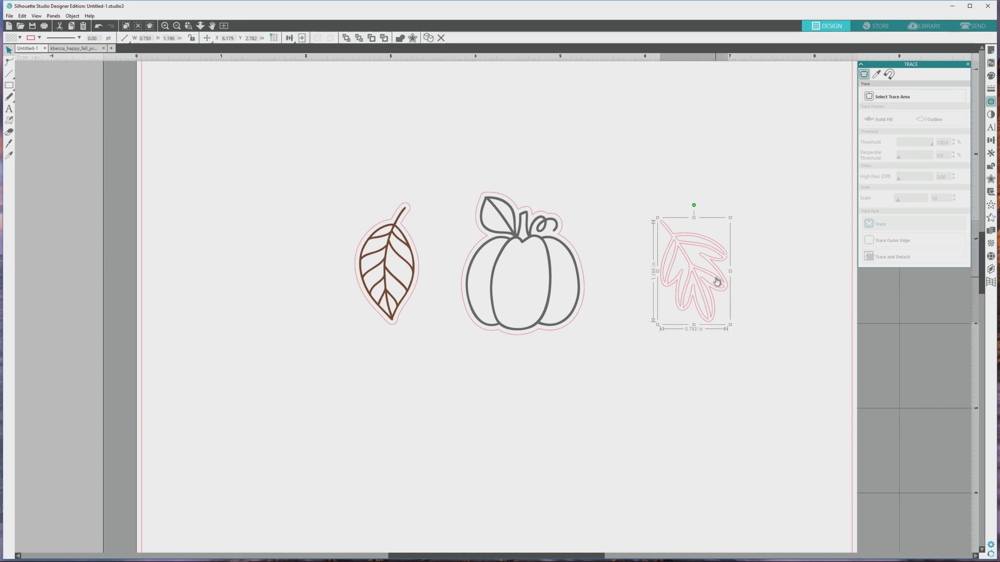
click(991, 76)
click(873, 110)
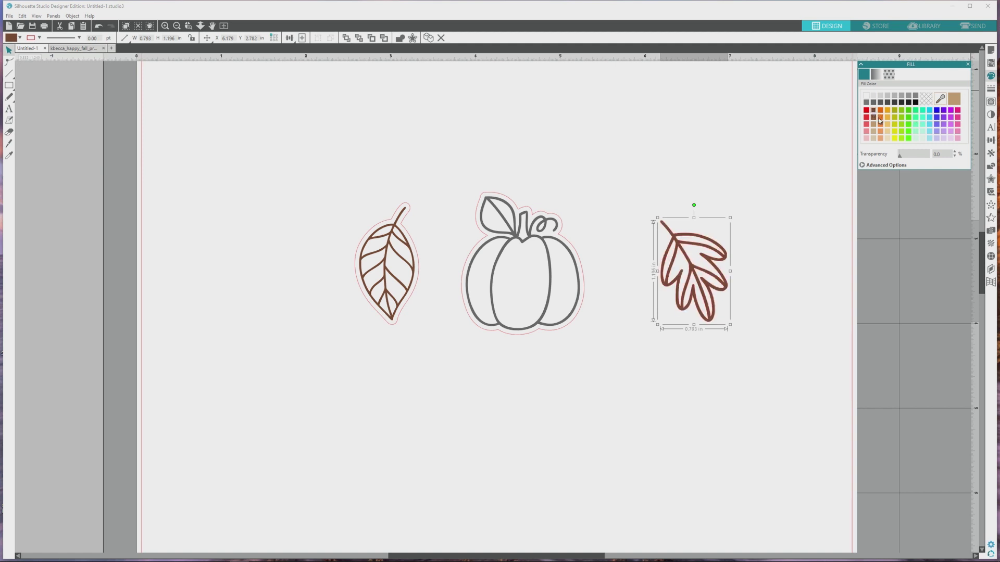
click(873, 102)
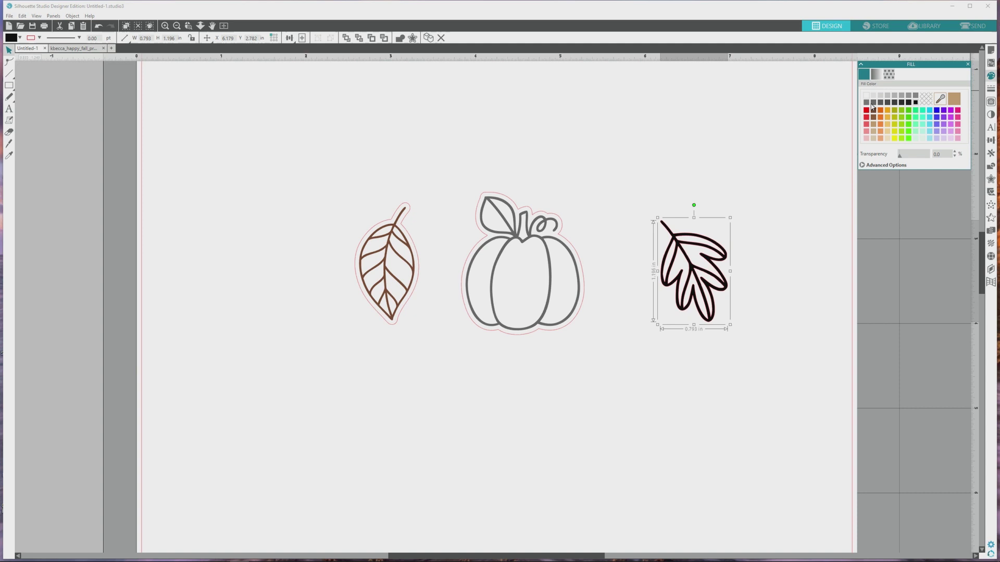
click(873, 104)
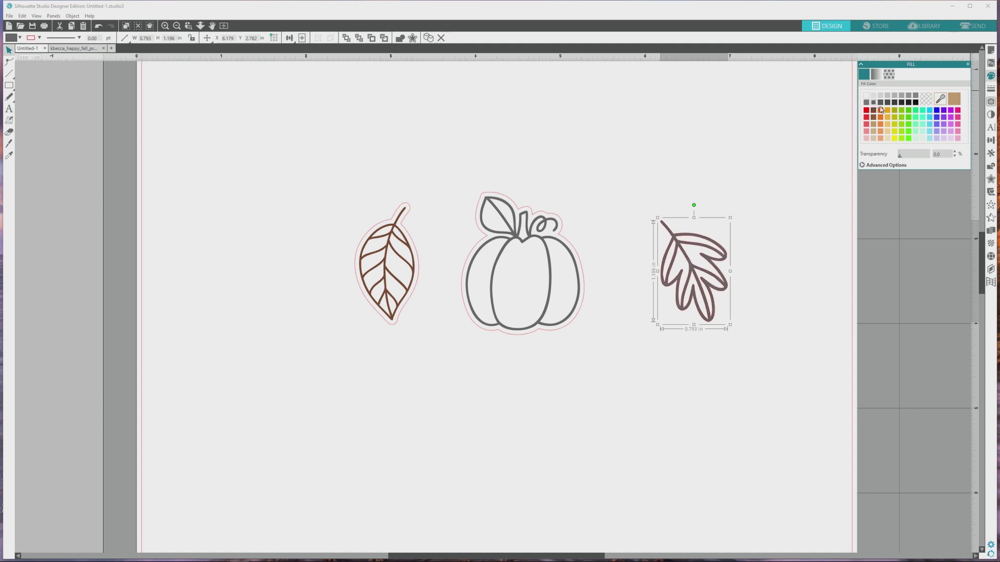
Set the traced oak leaf's line colour to grey.
click(991, 90)
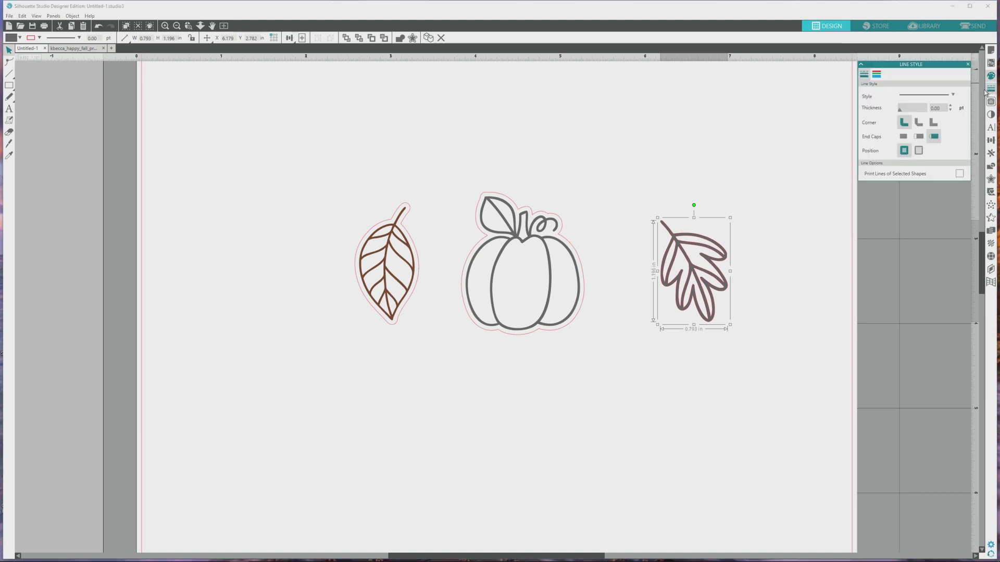
click(877, 75)
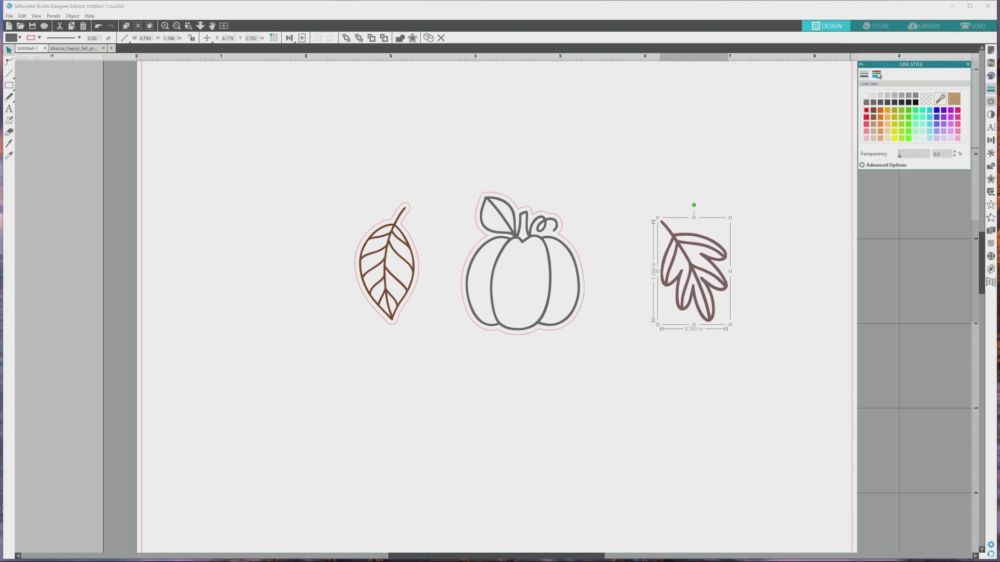
click(927, 98)
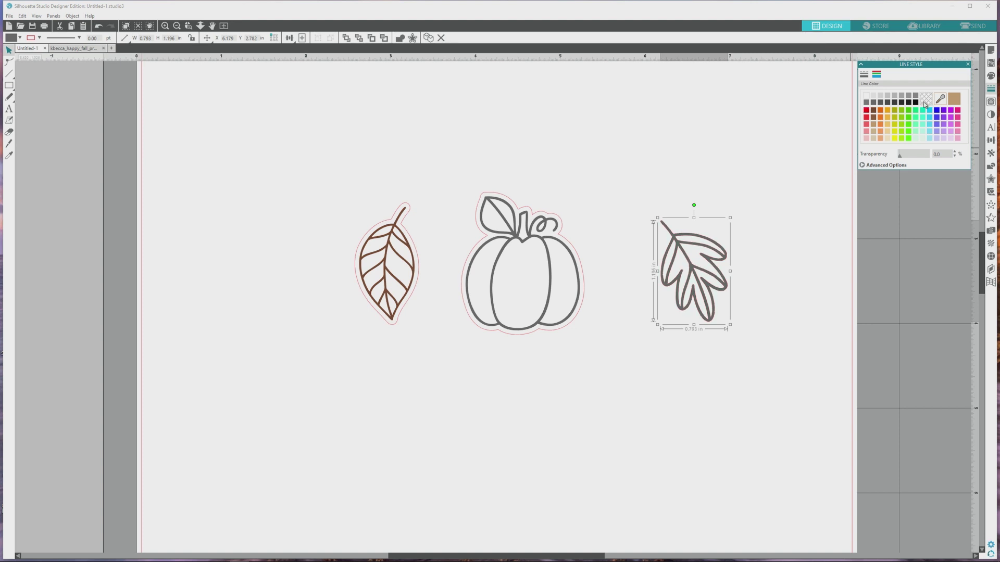
click(968, 65)
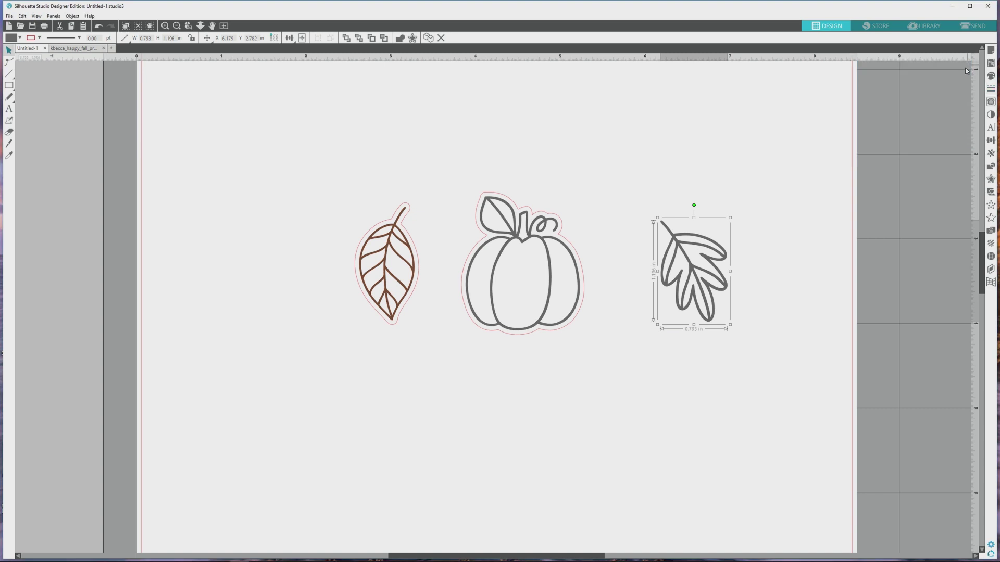
click(804, 240)
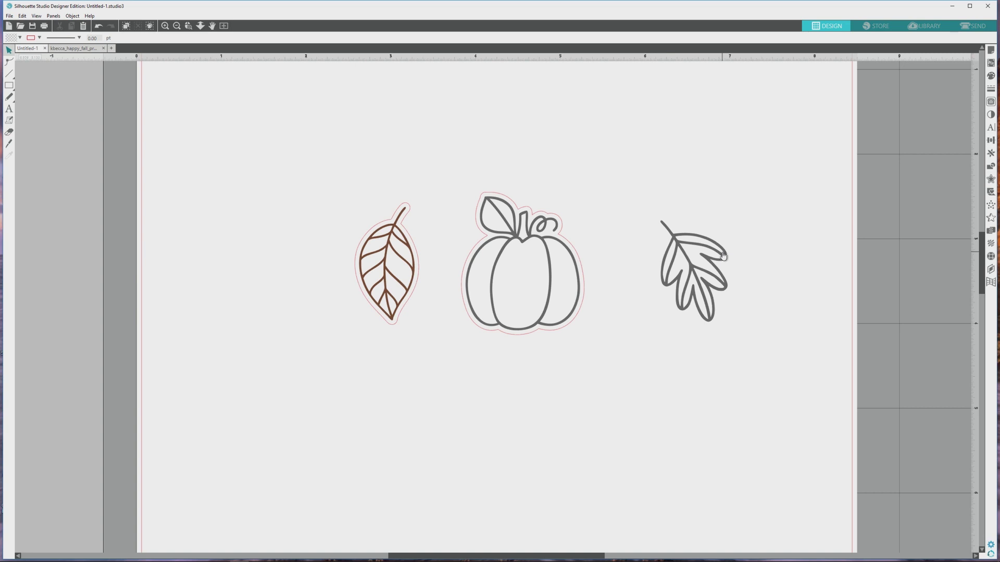
Release the left leaf's compound path and fill its sections yellow-orange, tan and white.
click(399, 282)
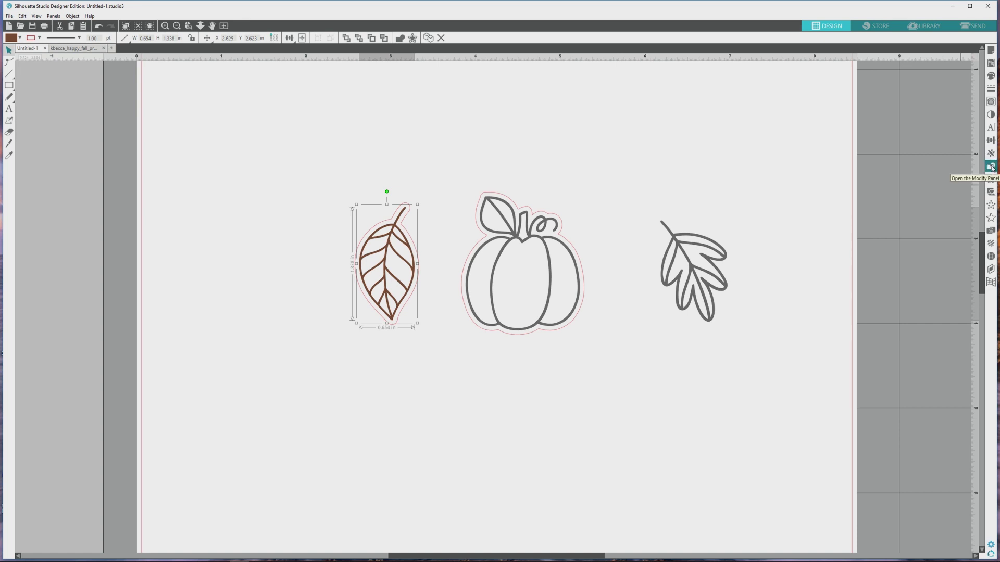
click(991, 166)
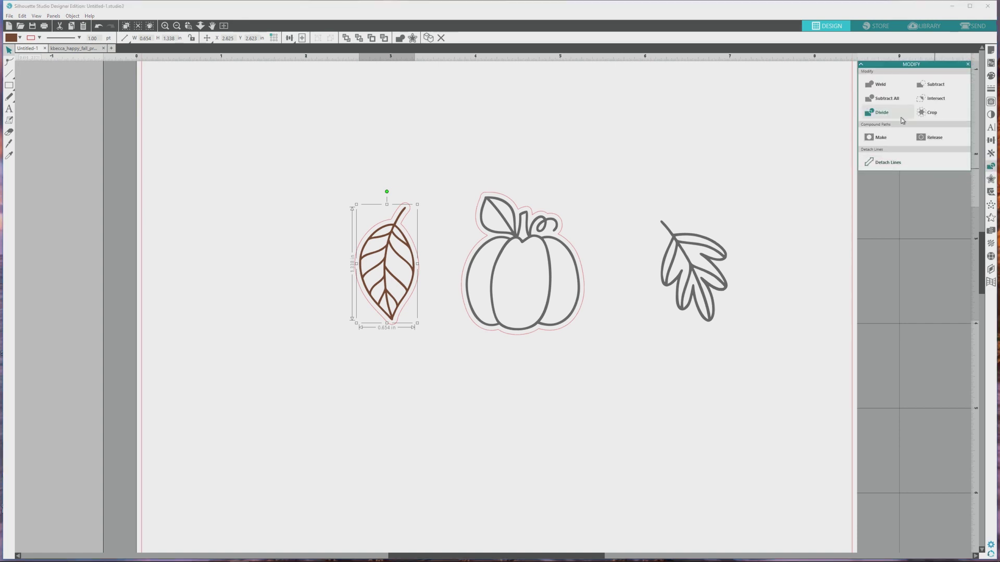
click(924, 140)
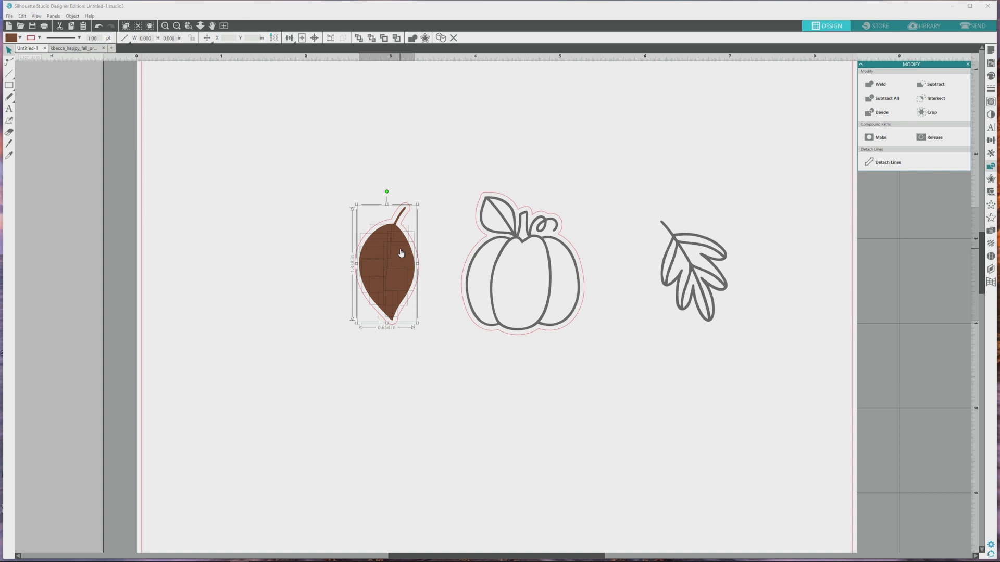
click(344, 281)
click(383, 232)
click(991, 76)
click(887, 117)
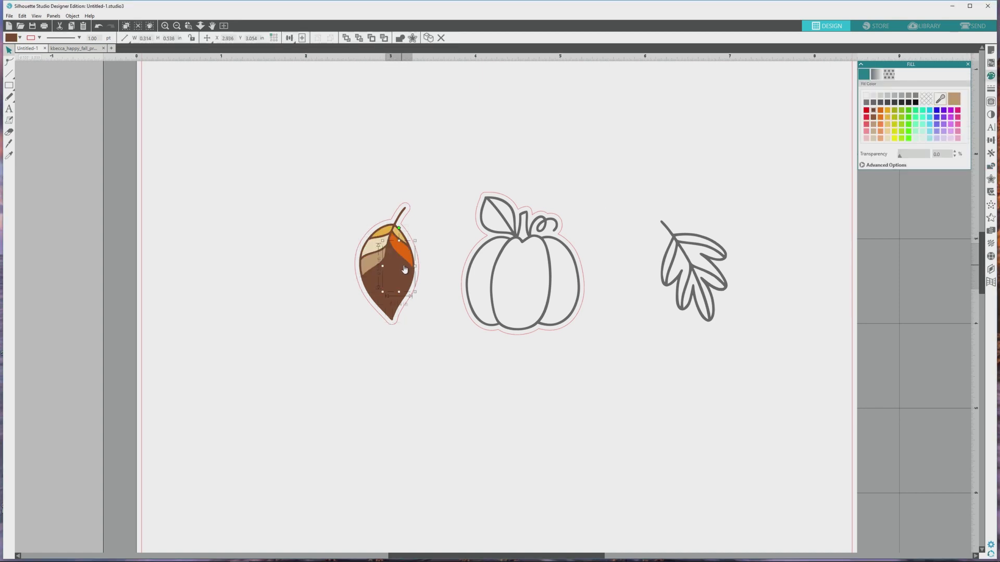
click(866, 98)
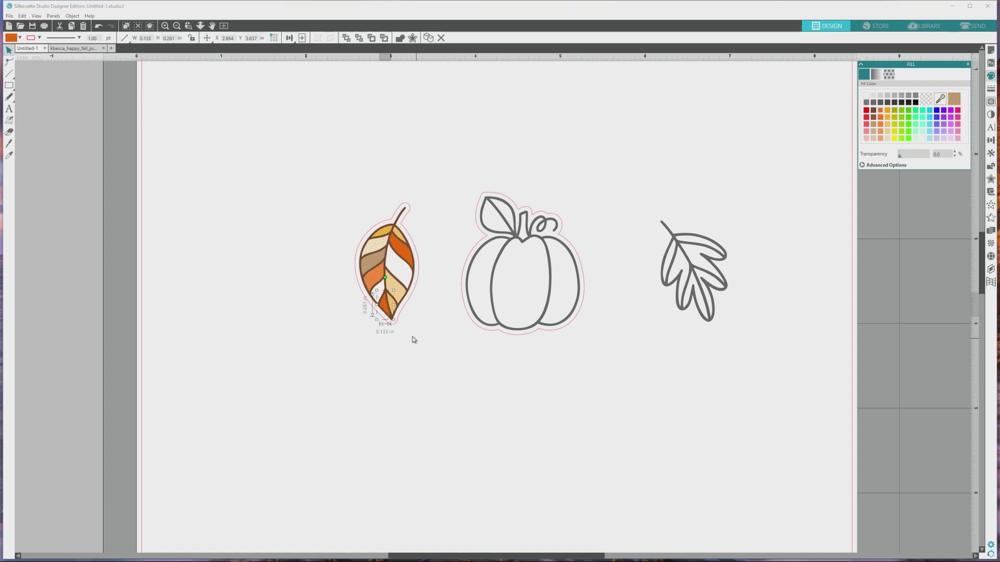
click(412, 339)
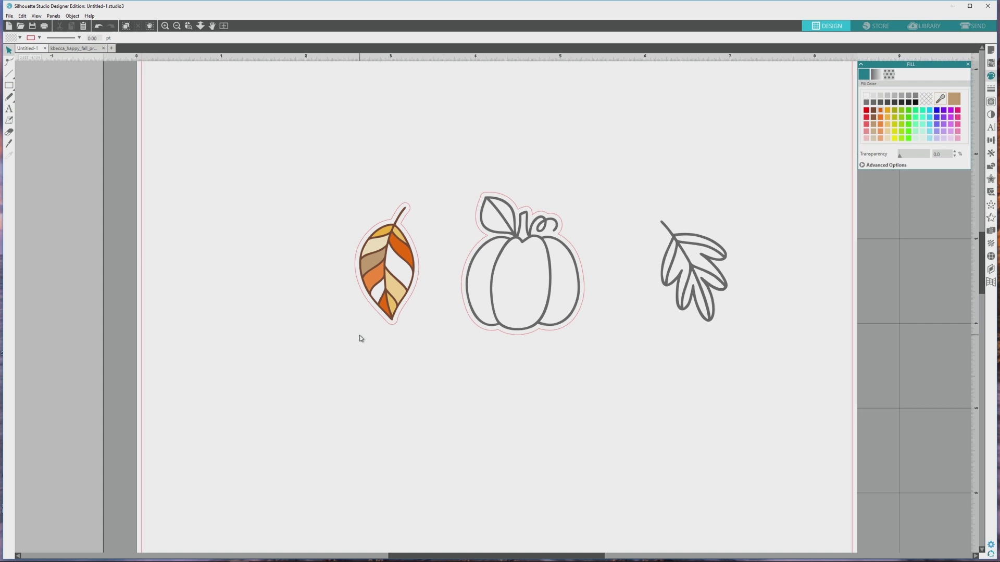
Group all the leaf pieces except the offset border with Ctrl+G, keeping them inside the border.
drag(337, 181, 452, 392)
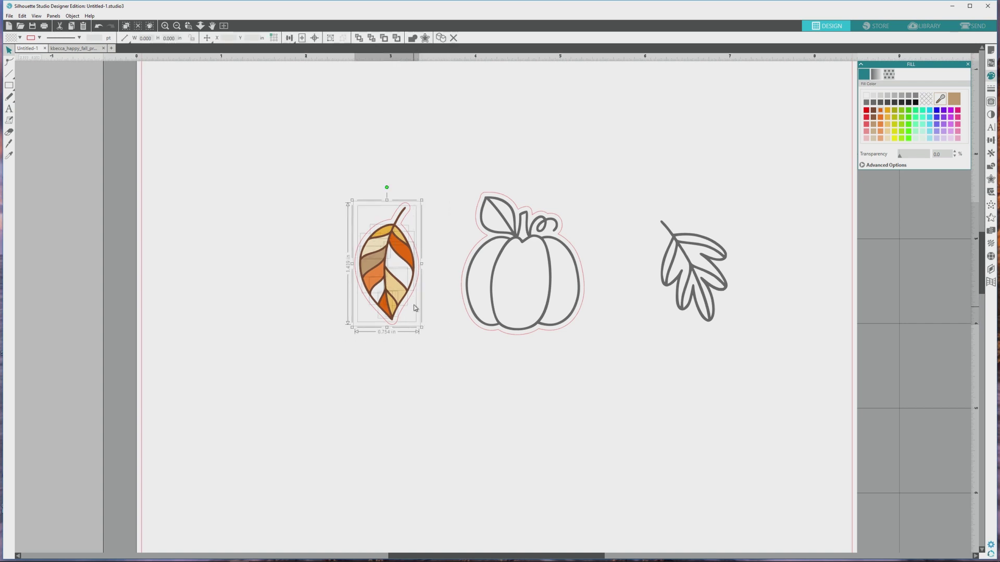
shift+click(395, 329)
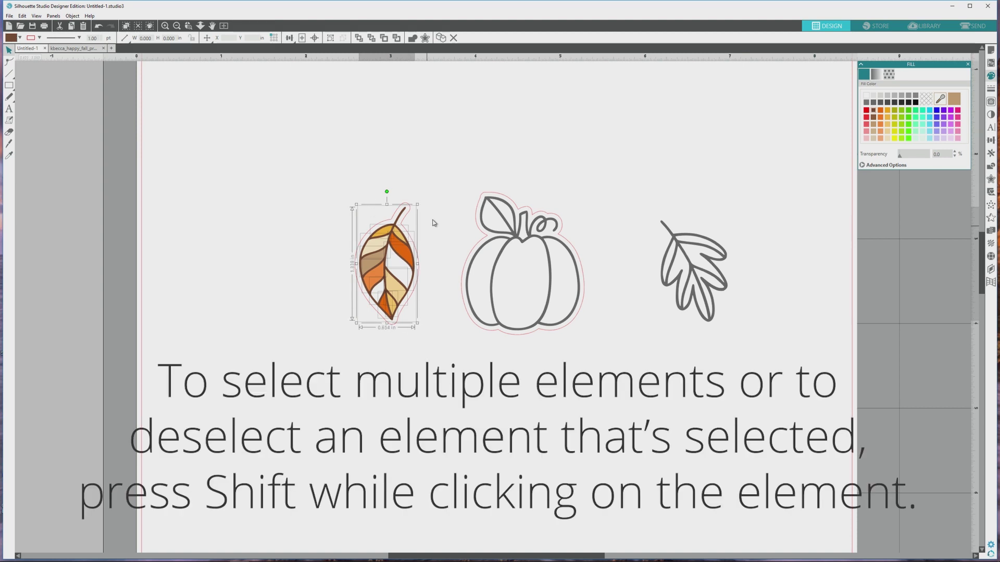
key(ctrl+g)
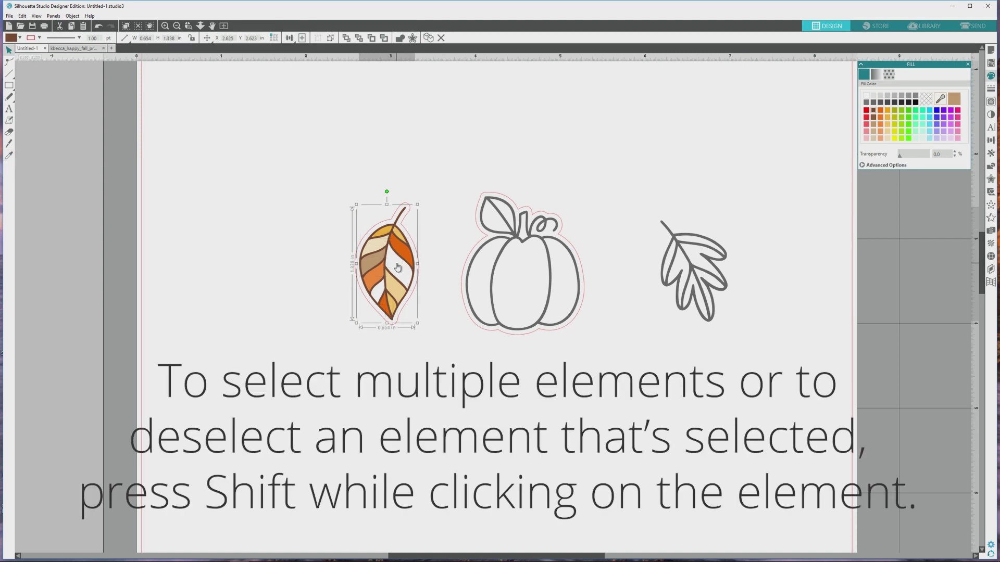
mouse_move(400, 265)
mouse_down()
mouse_move(425, 262)
mouse_move(398, 263)
mouse_up()
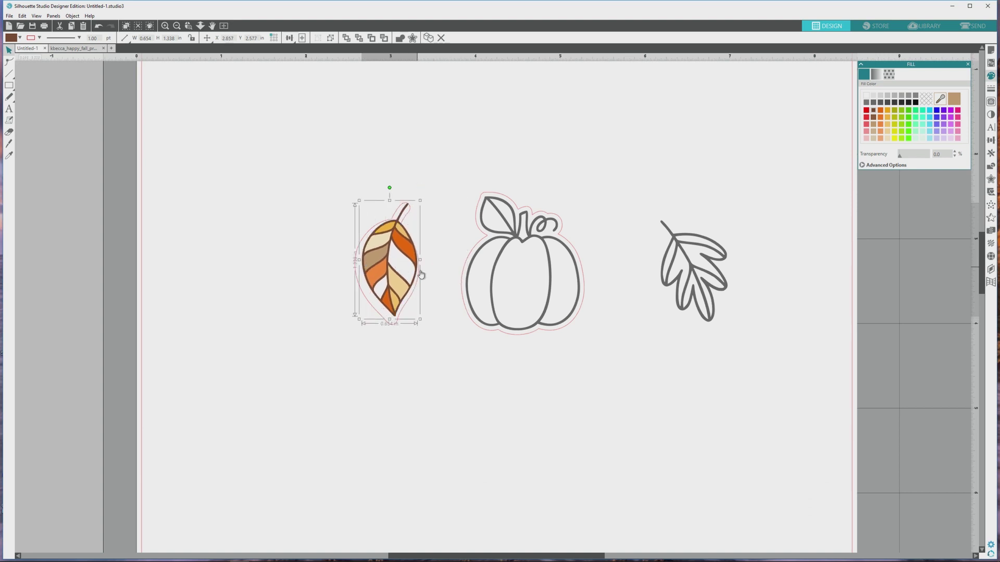
key(ctrl+z)
click(317, 218)
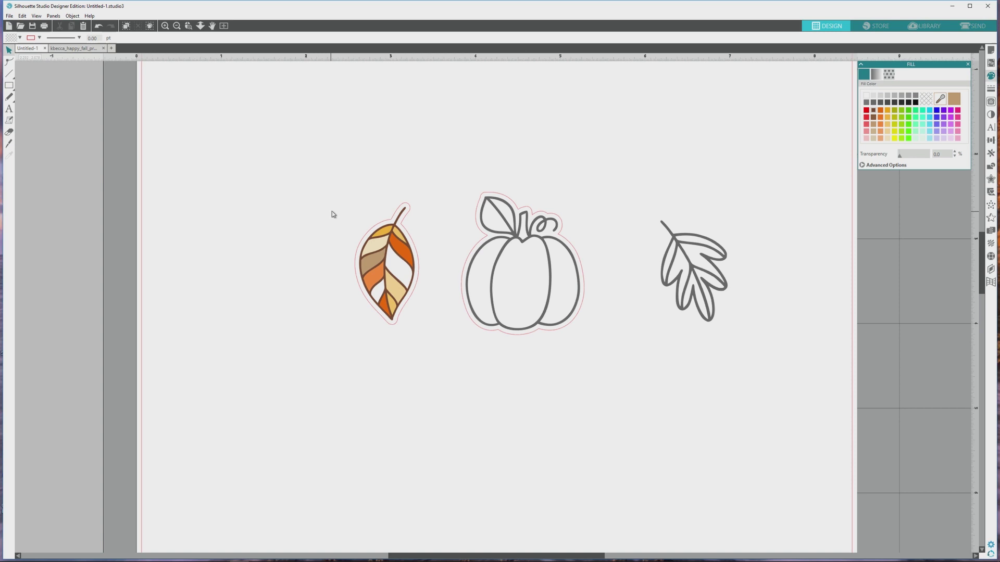
Release the pumpkin into pieces, give a section a gradient fill, and make the stem curl transparent.
click(468, 271)
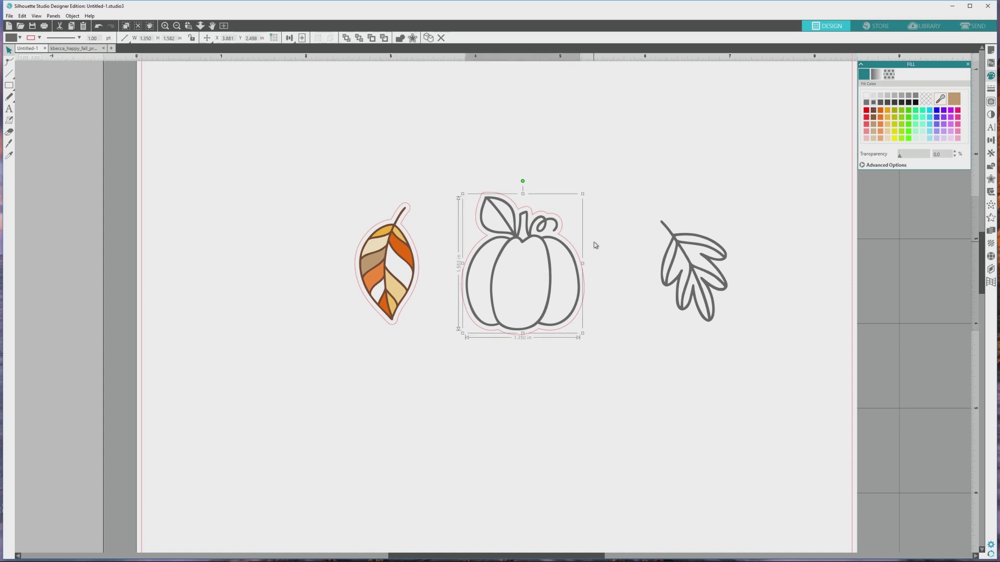
click(990, 166)
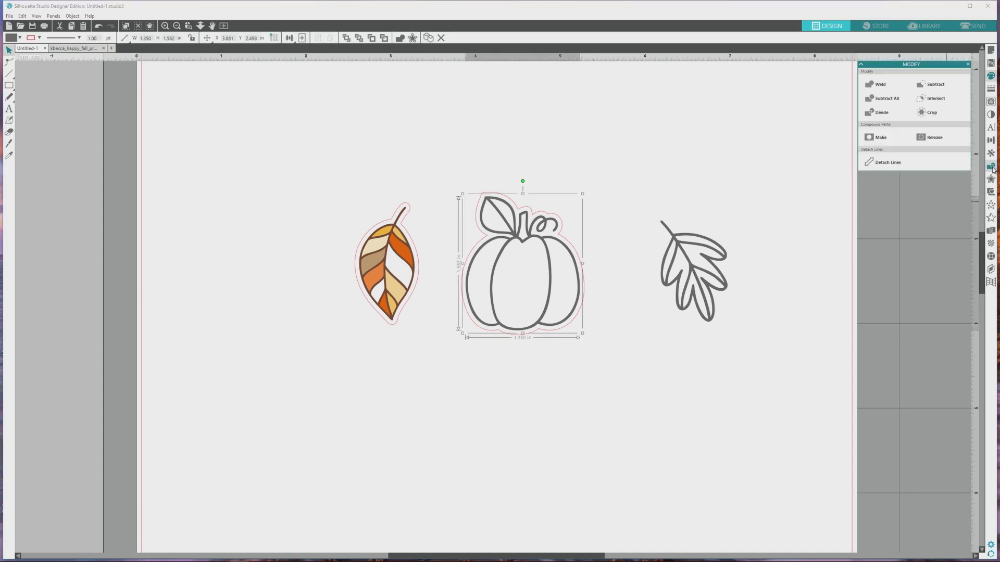
click(929, 138)
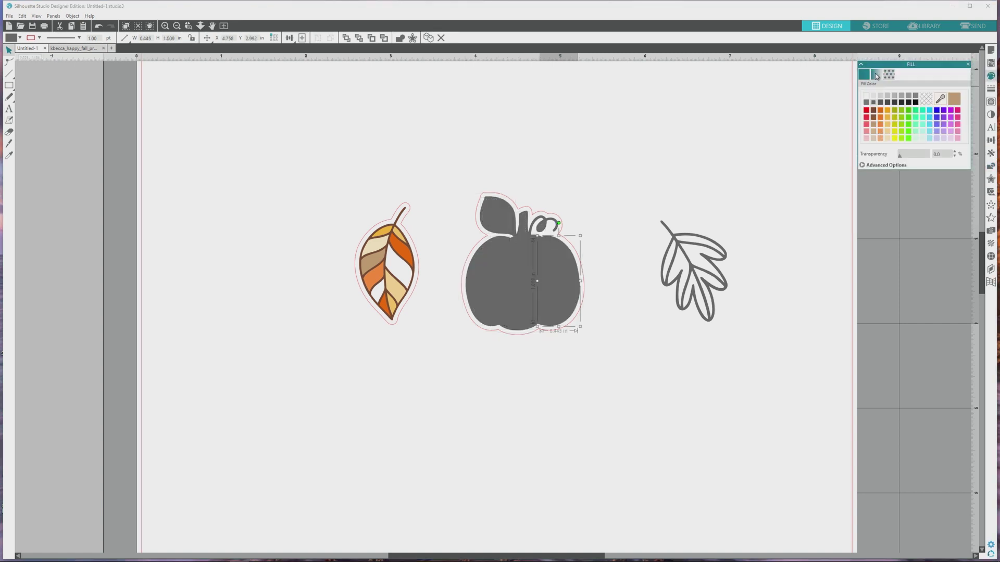
click(875, 74)
click(870, 121)
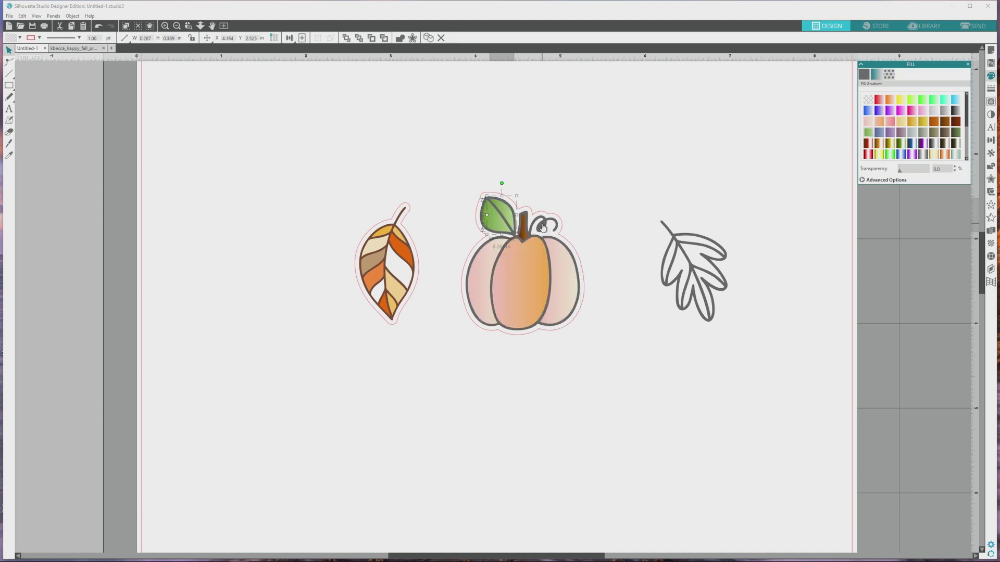
click(542, 227)
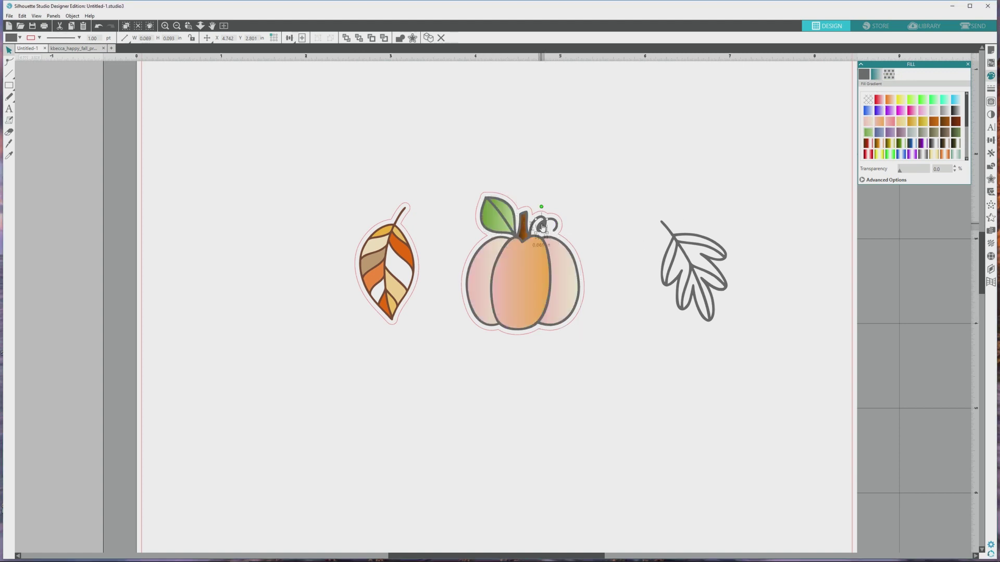
click(868, 100)
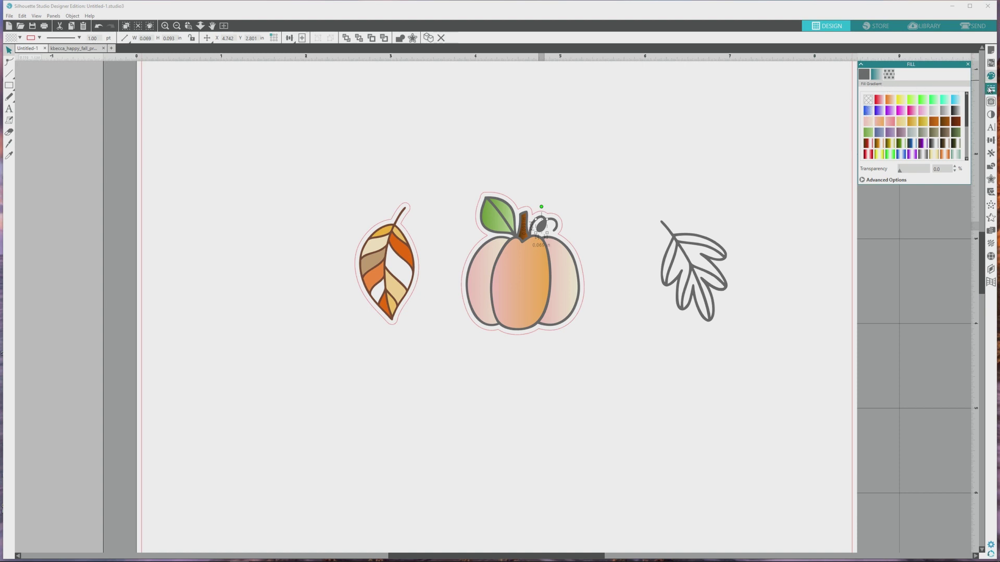
click(865, 76)
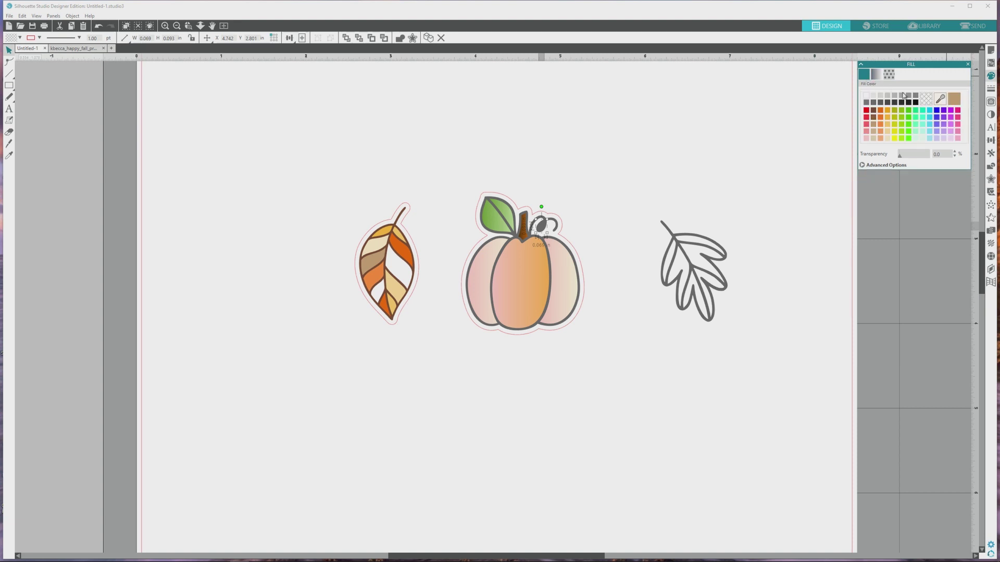
Fill the pumpkin's middle, right and left segments with the red crinkled-paper pattern.
click(627, 242)
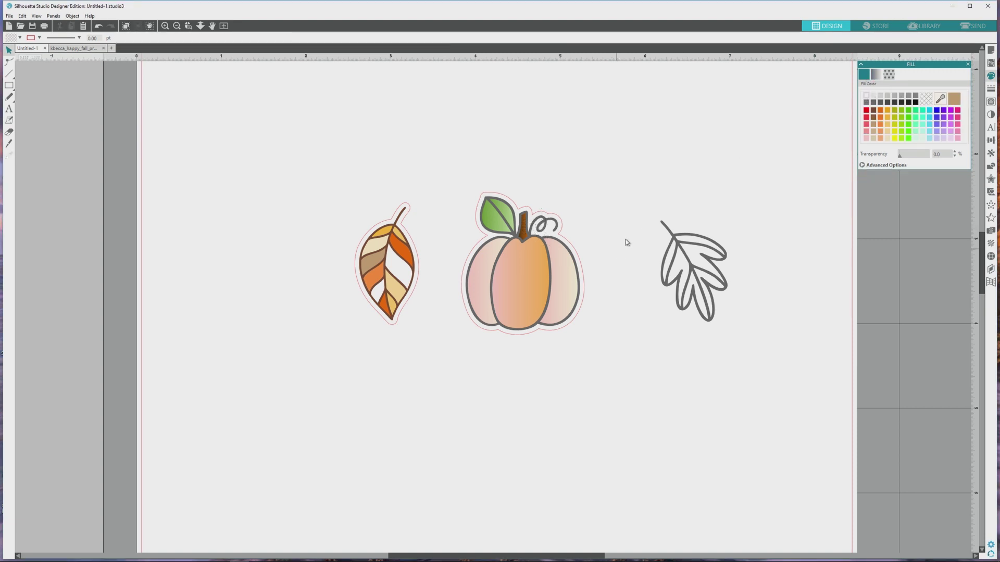
click(515, 297)
click(889, 74)
click(909, 104)
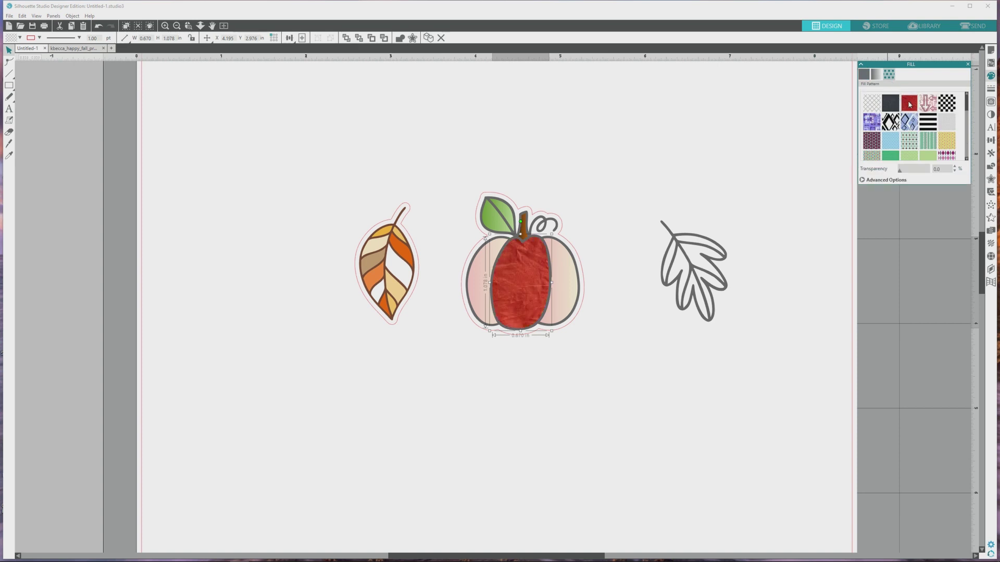
click(559, 303)
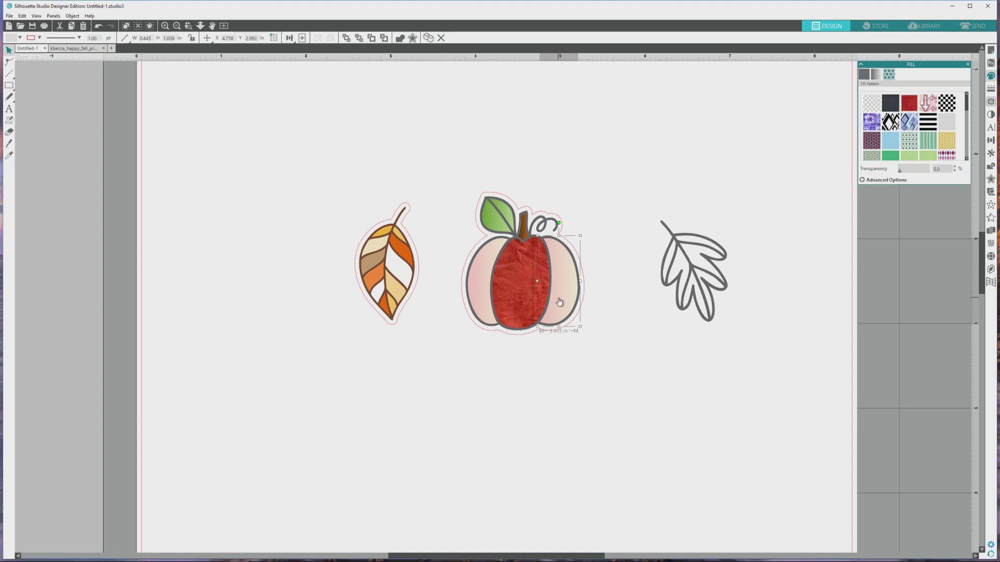
click(912, 105)
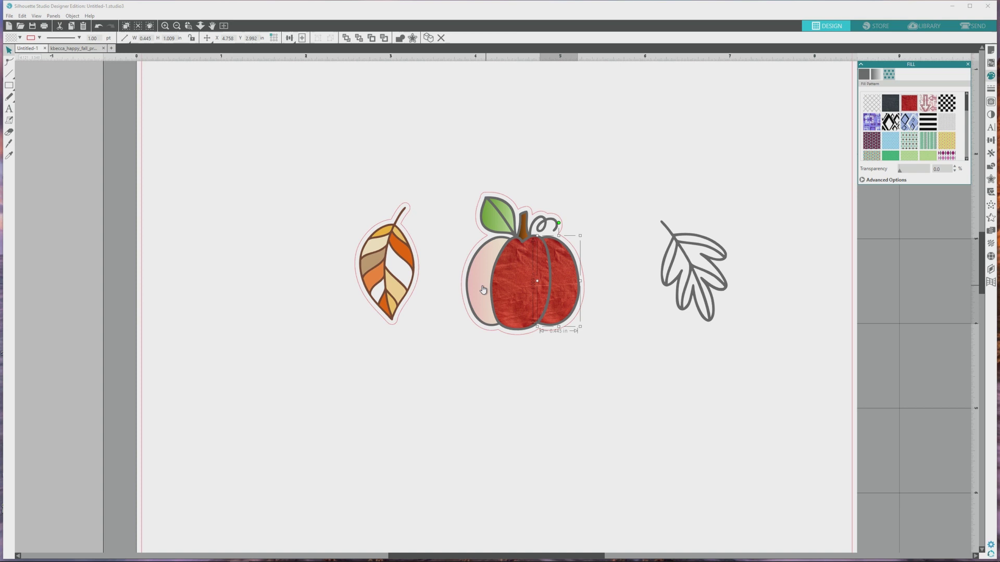
click(487, 290)
click(910, 104)
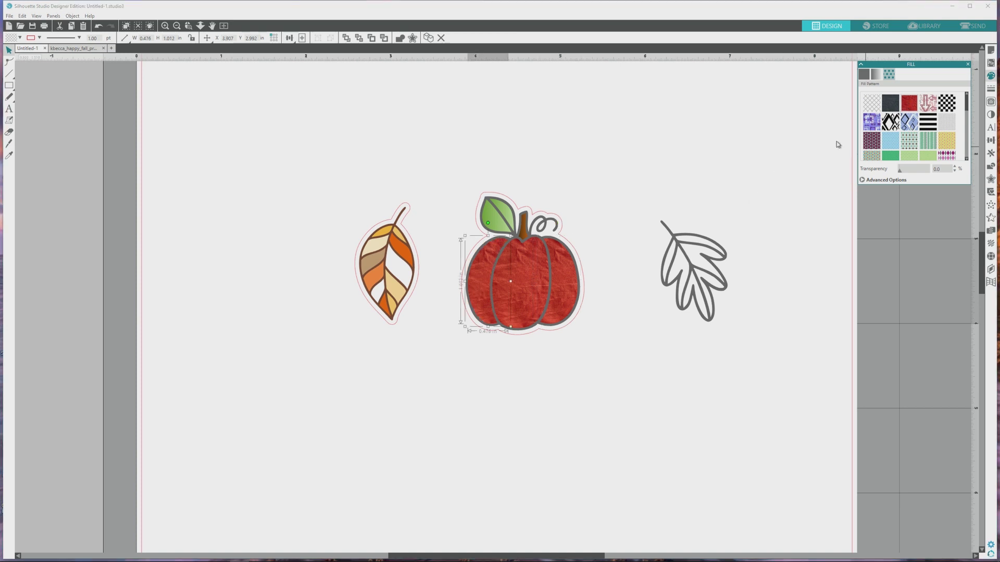
click(589, 394)
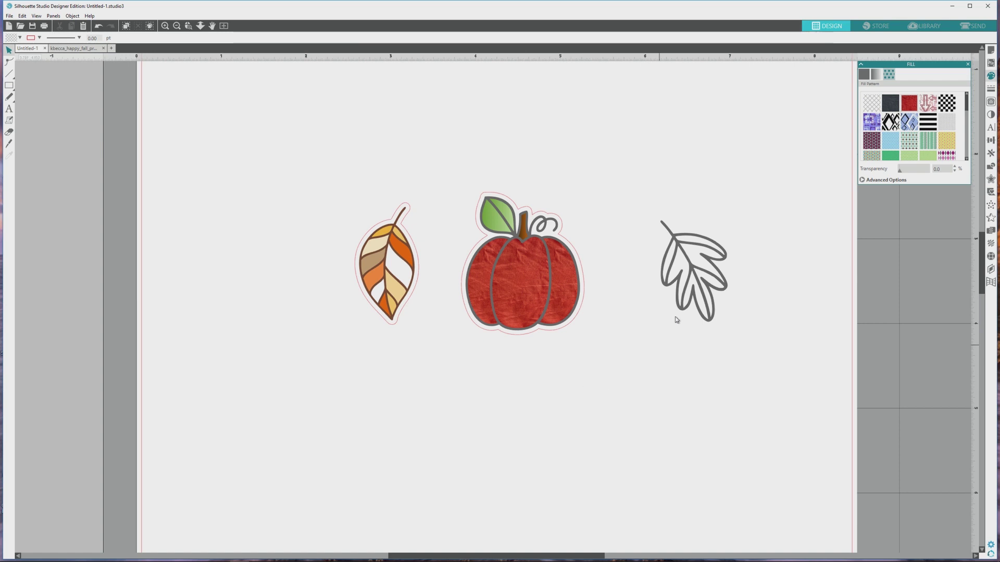
Duplicate the outline leaf, move the copy below it, and release its compound path.
click(688, 279)
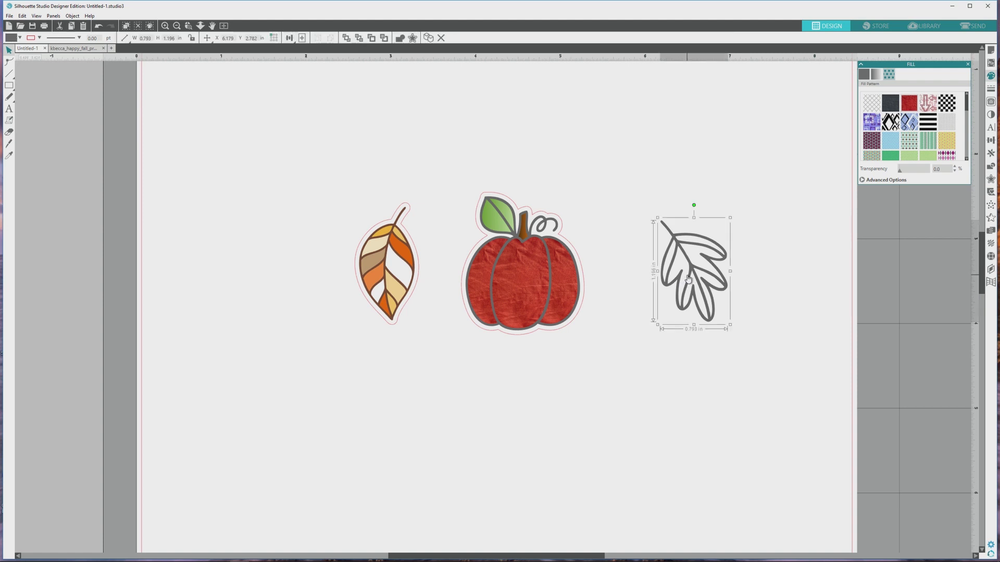
click(9, 156)
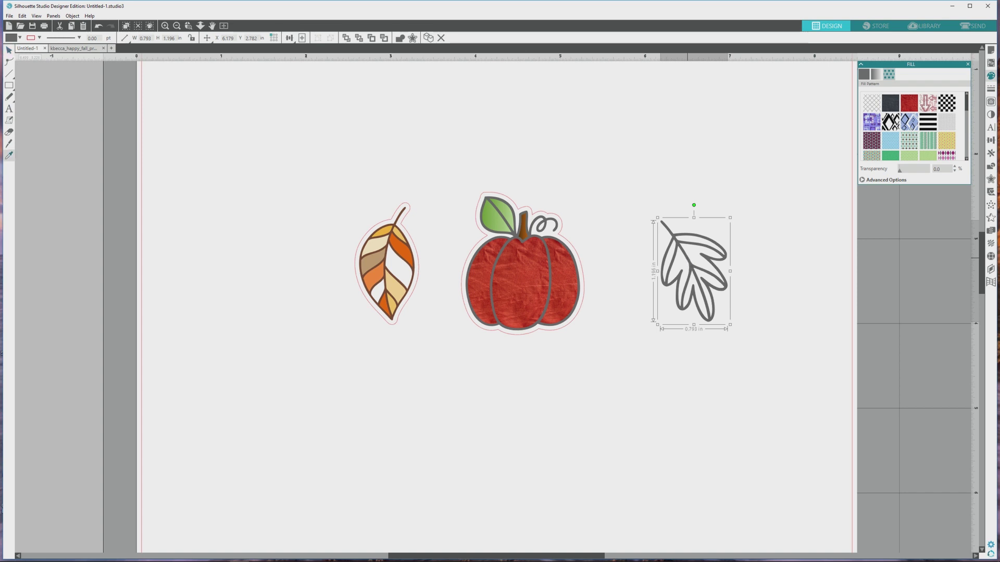
key(ctrl+d)
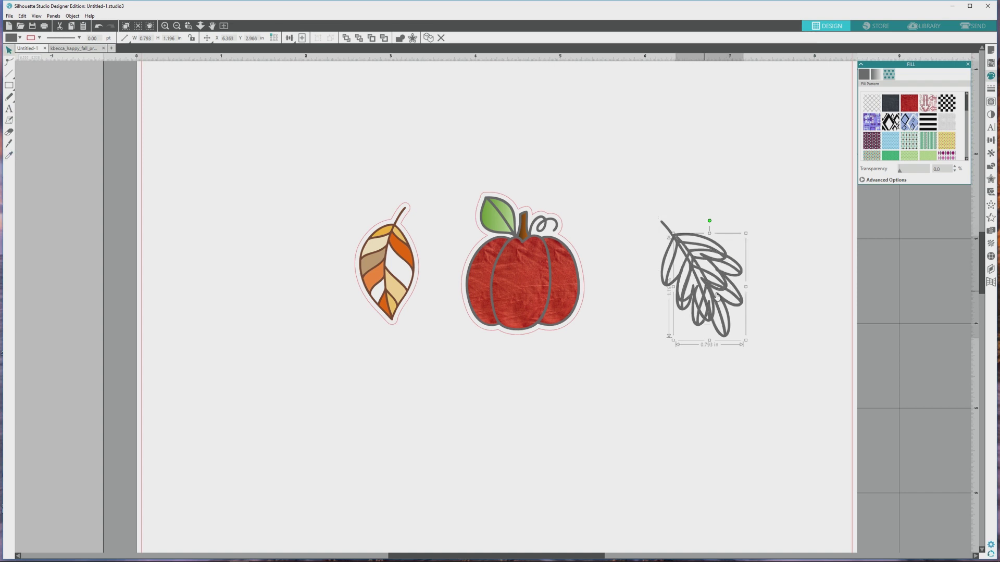
drag(738, 296, 730, 399)
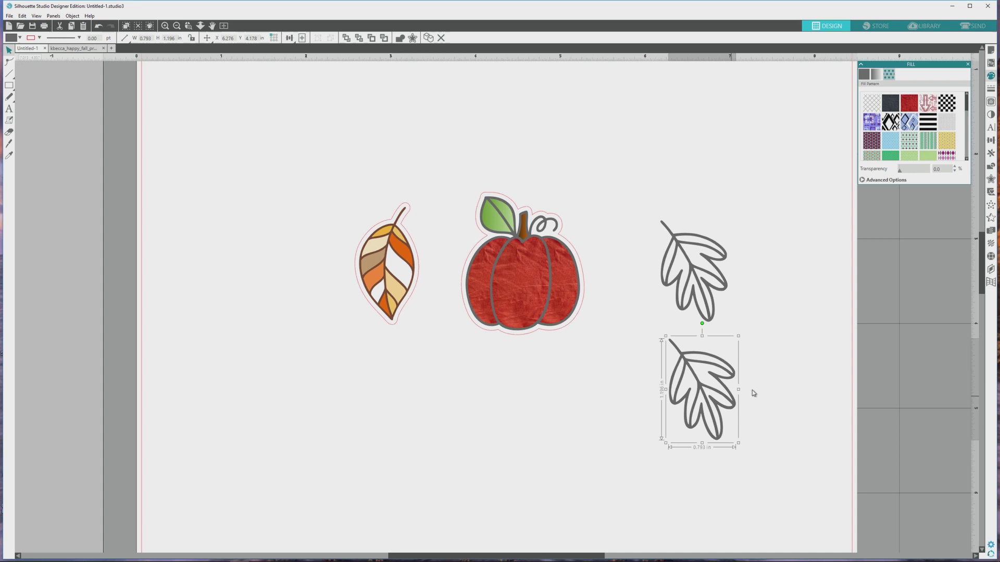
click(989, 167)
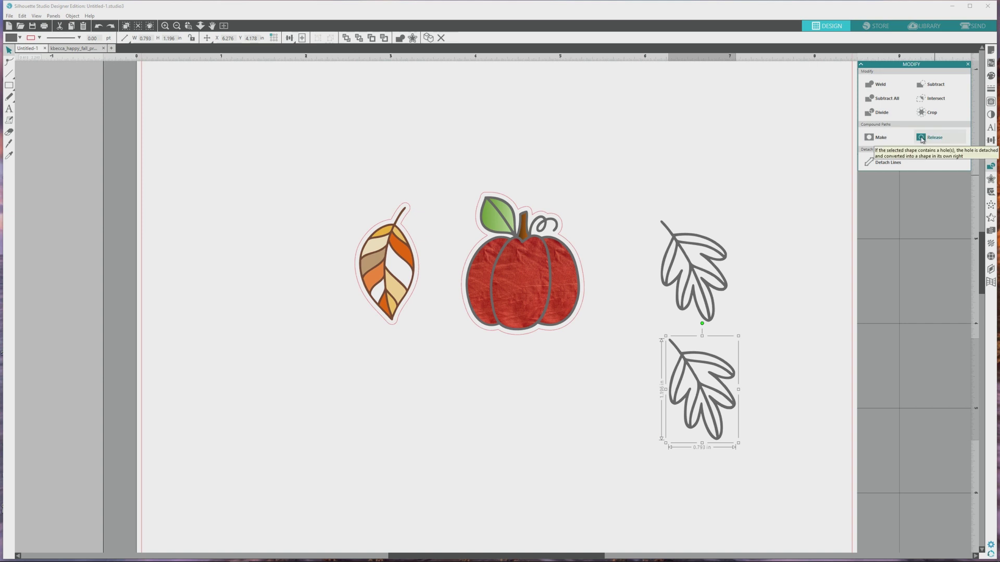
click(920, 138)
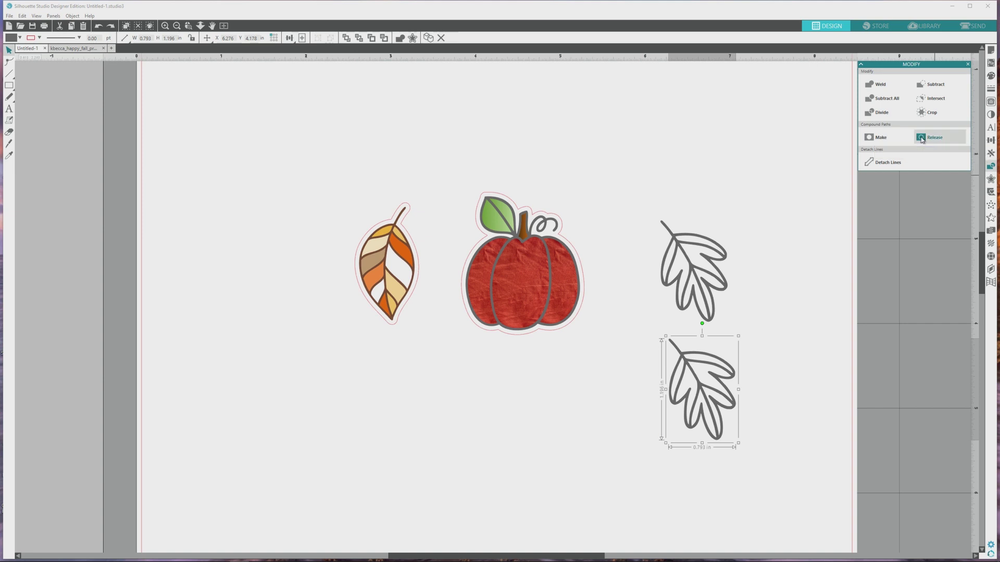
Separate the oak leaf shape, group the fern leaf pieces, and arrange the two side by side.
click(794, 381)
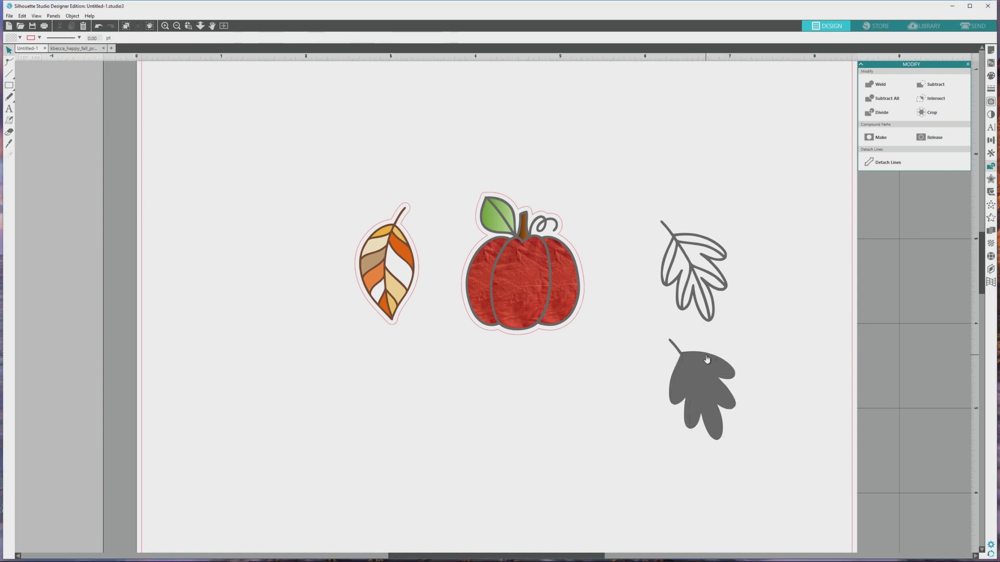
drag(712, 356, 804, 294)
click(640, 388)
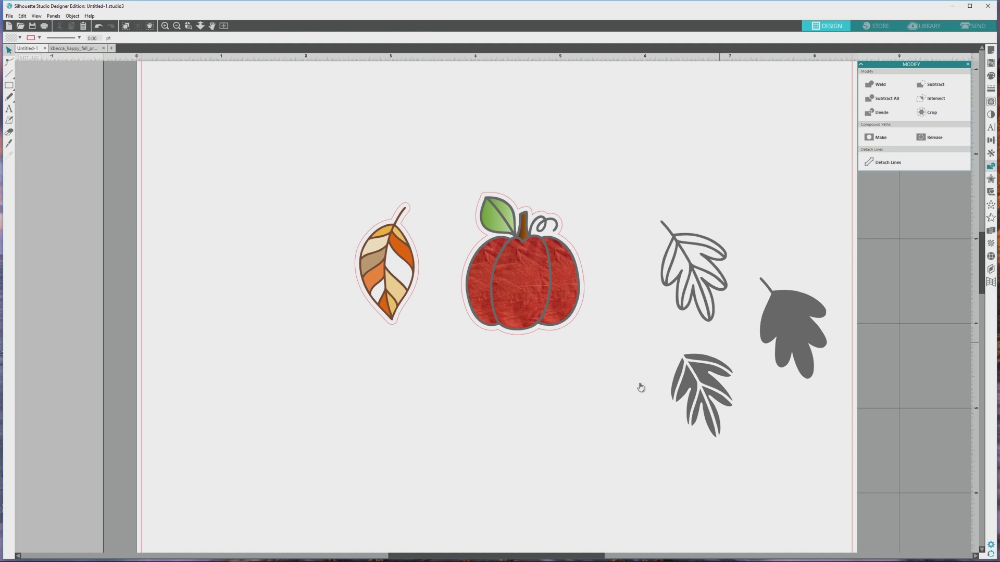
drag(647, 339, 742, 454)
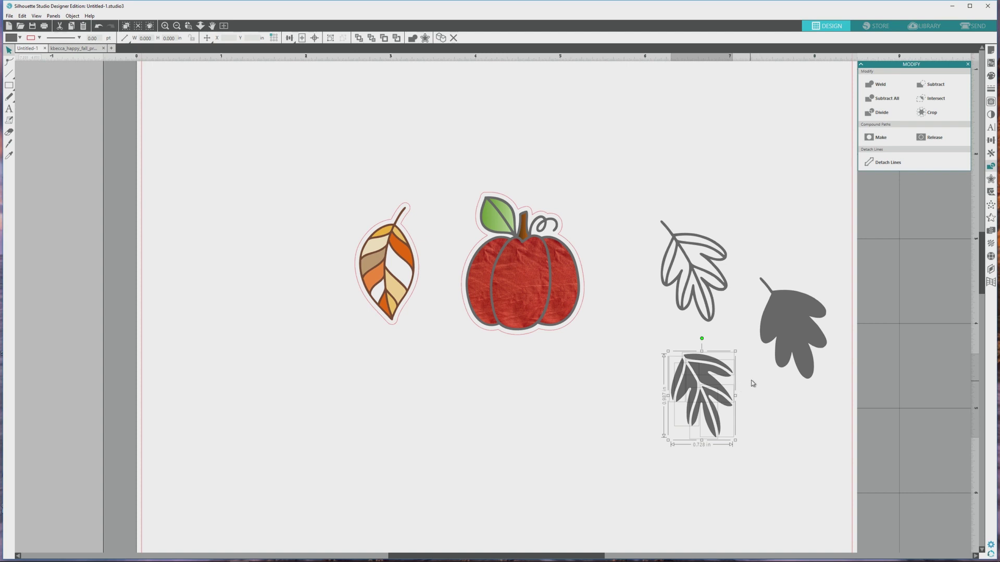
key(ctrl+g)
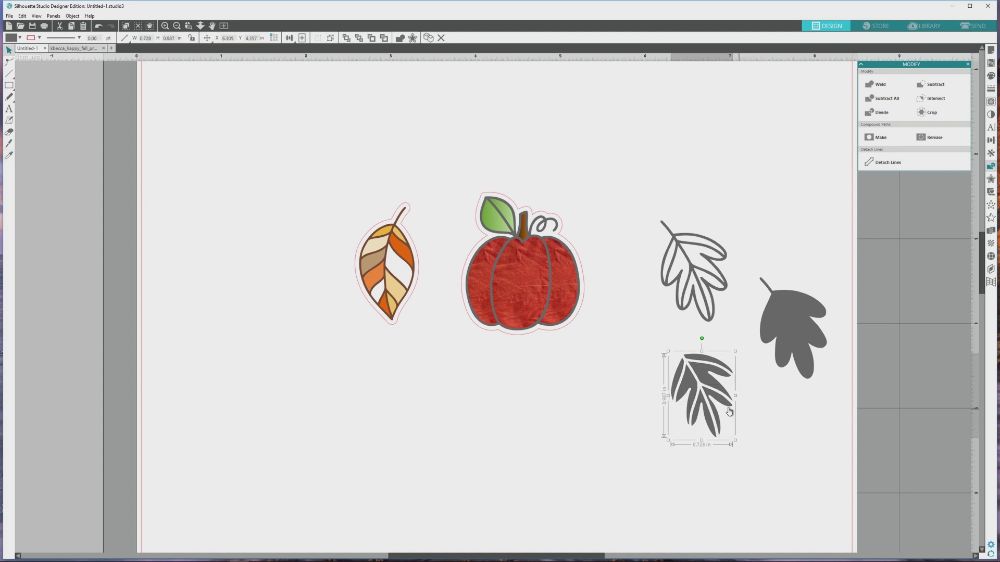
drag(704, 388, 657, 364)
drag(783, 334, 721, 404)
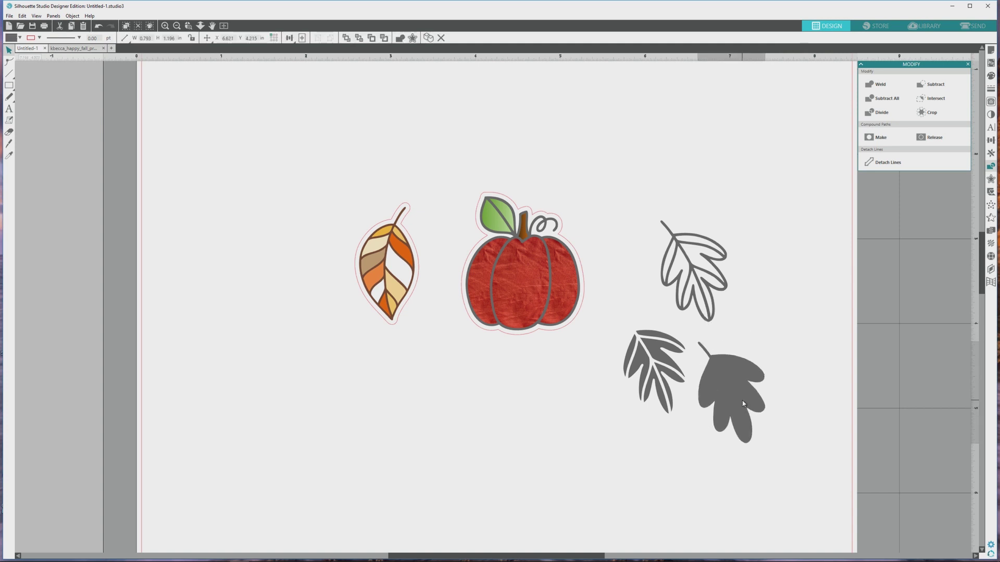
click(765, 413)
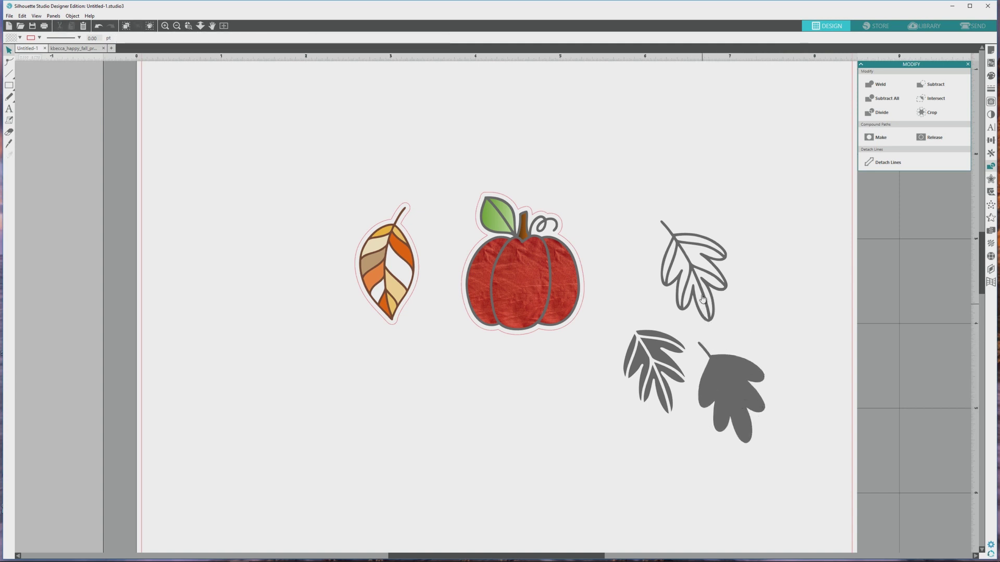
Colour the solid fern leaf golden yellow from the Fill Color palette.
click(990, 75)
click(673, 341)
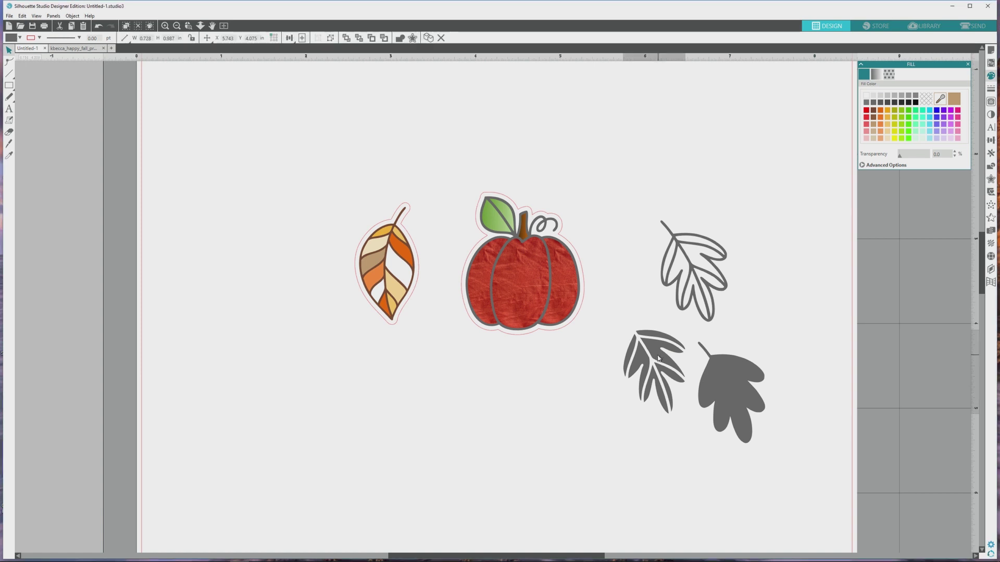
click(880, 125)
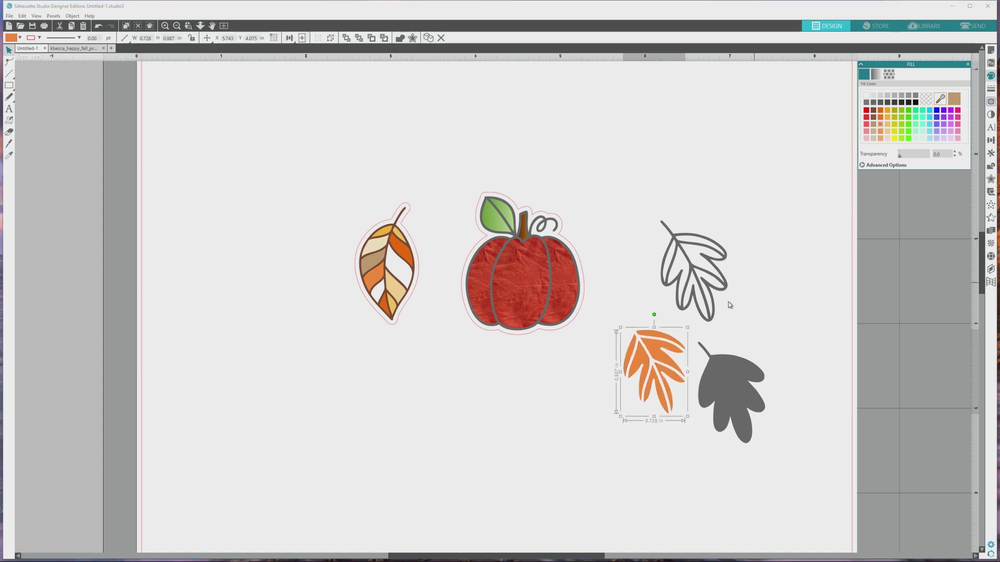
click(887, 117)
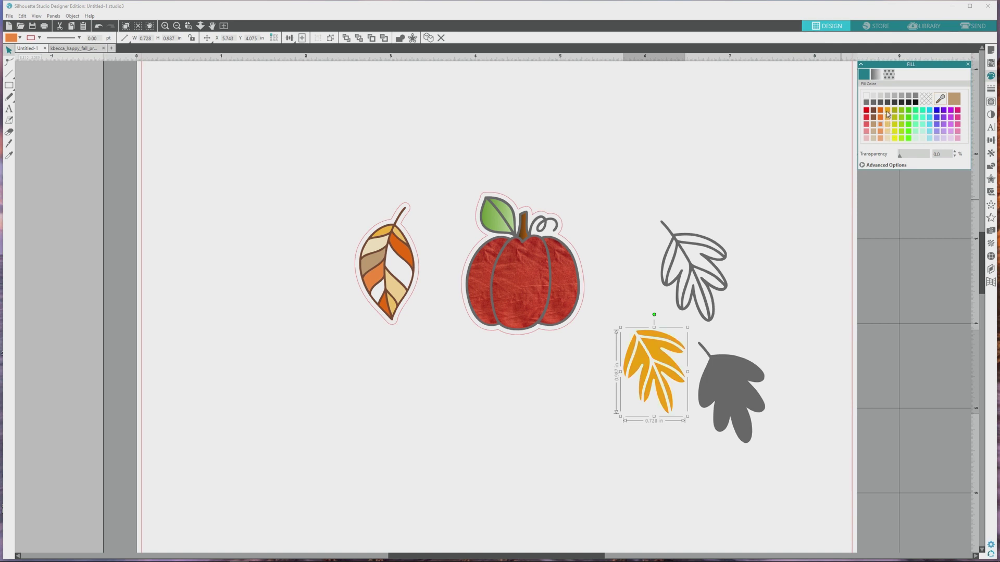
Place the yellow fern inside the grey outline leaf and select both.
drag(670, 338, 700, 263)
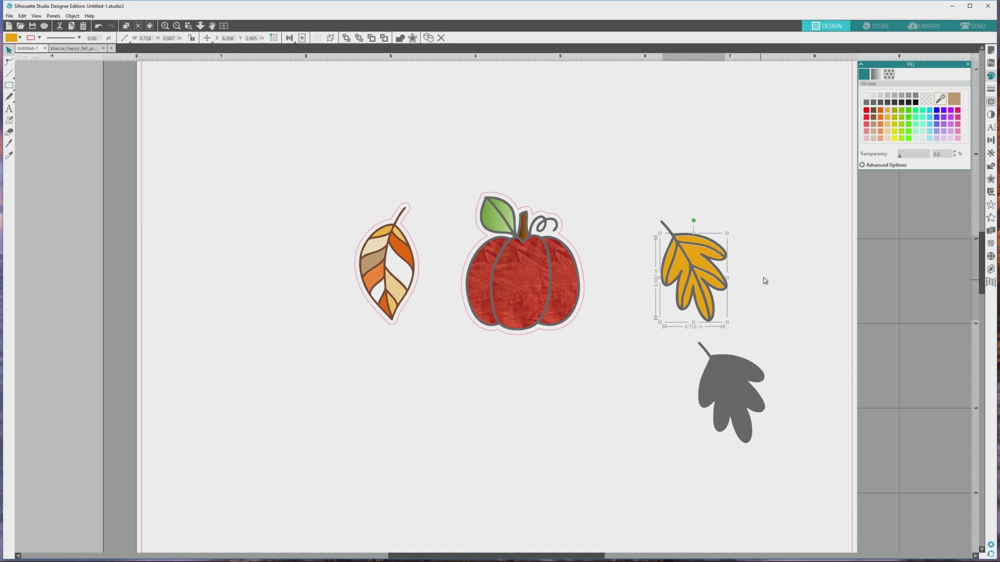
drag(642, 206, 762, 327)
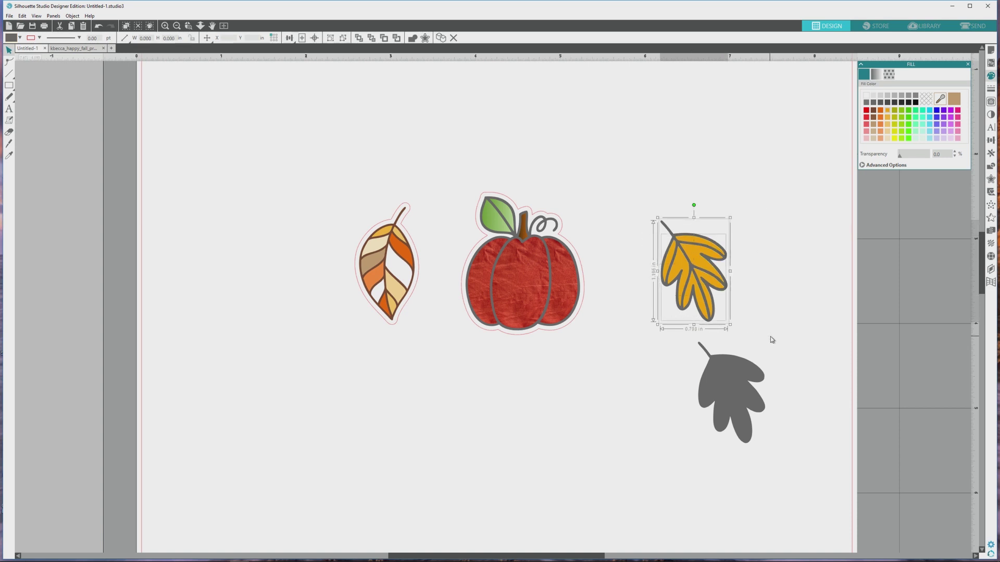
drag(712, 283, 719, 279)
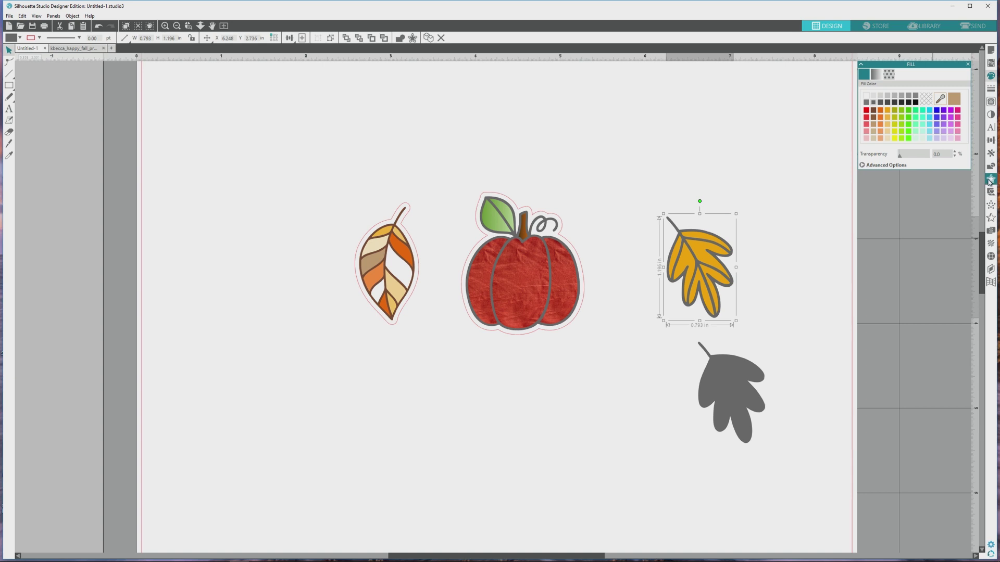
click(989, 180)
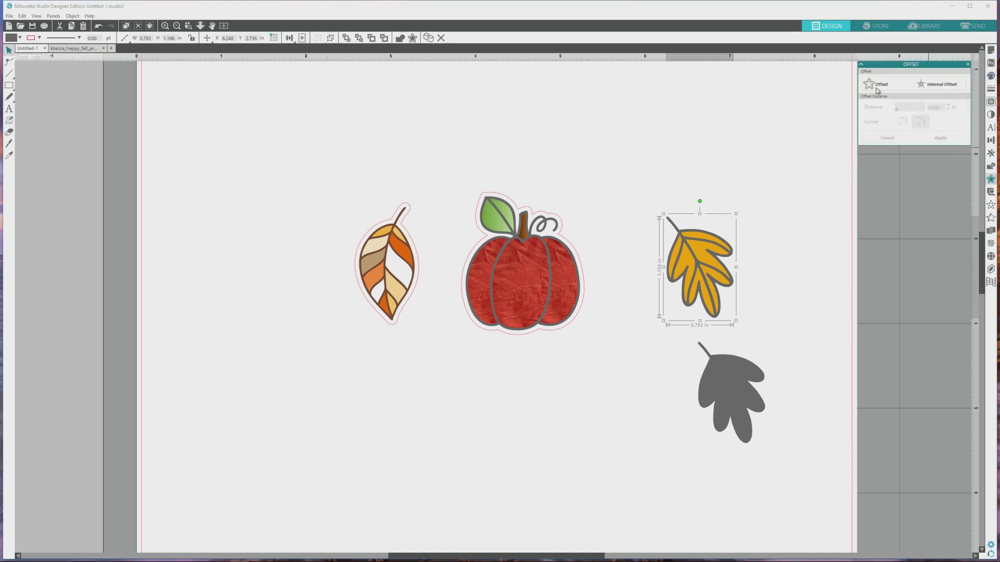
click(879, 86)
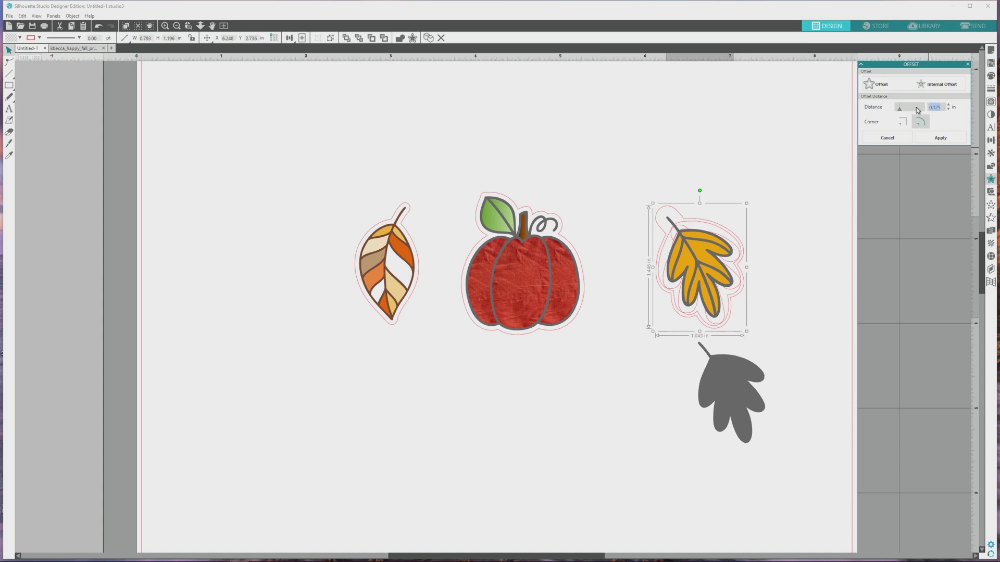
text(.05)
click(936, 139)
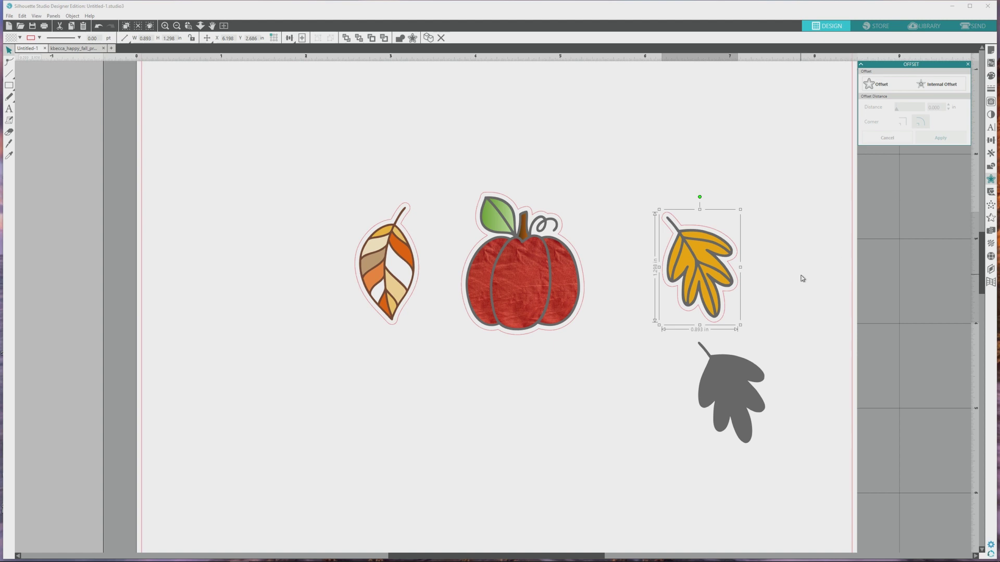
click(757, 293)
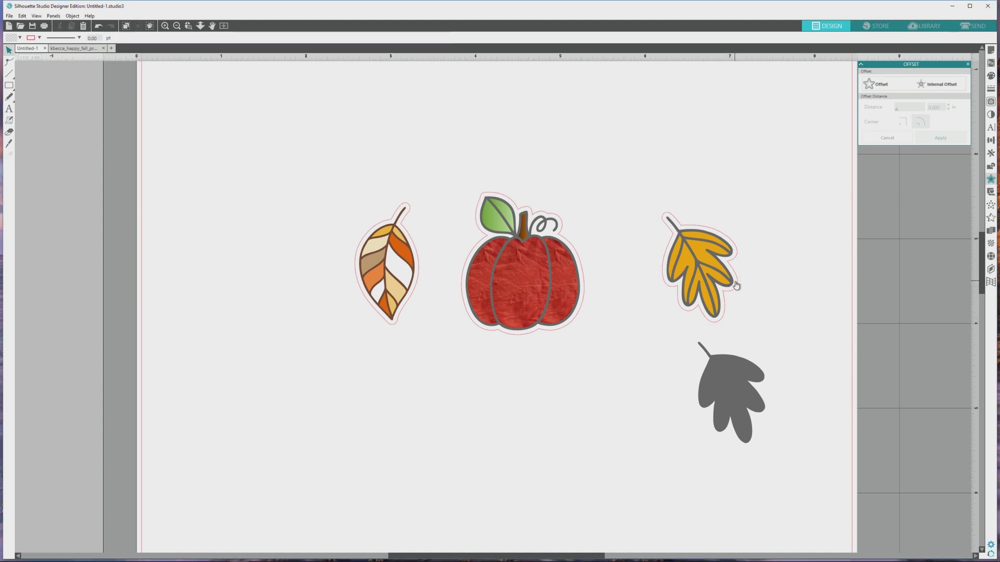
drag(735, 284, 785, 284)
key(ctrl+z)
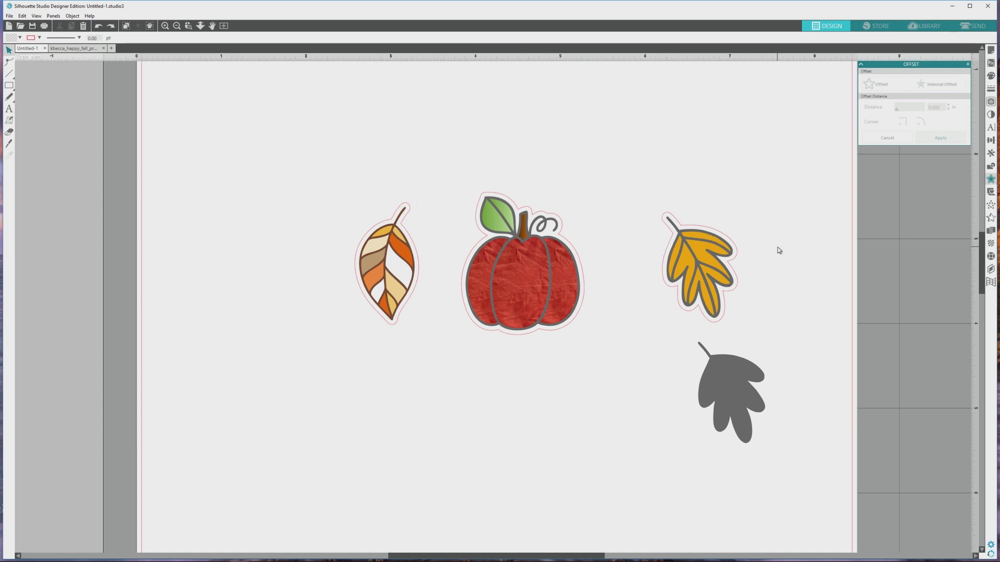
Ungroup the yellow leaf and move its line-art outline down beside the grey leaf.
click(706, 269)
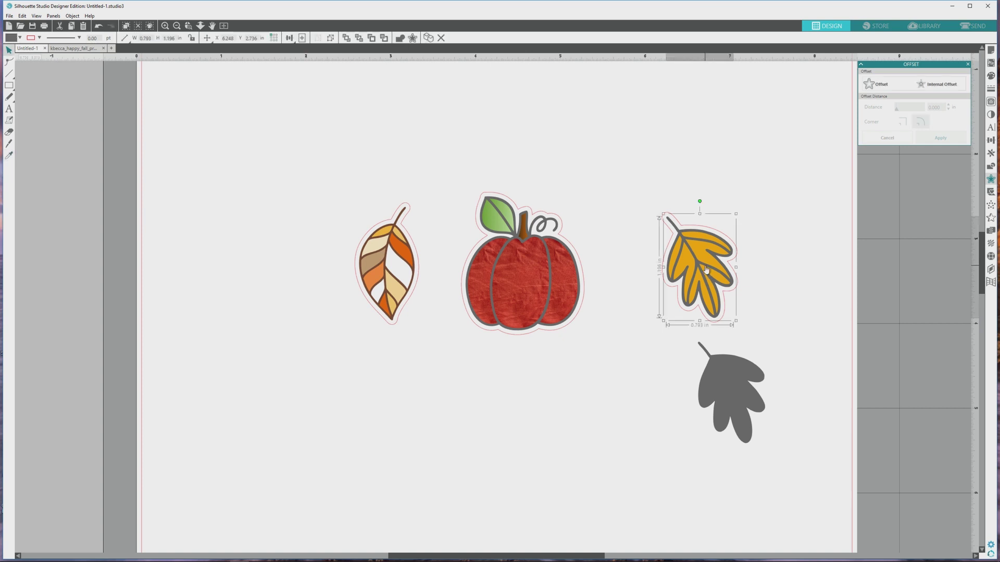
click(72, 15)
click(86, 88)
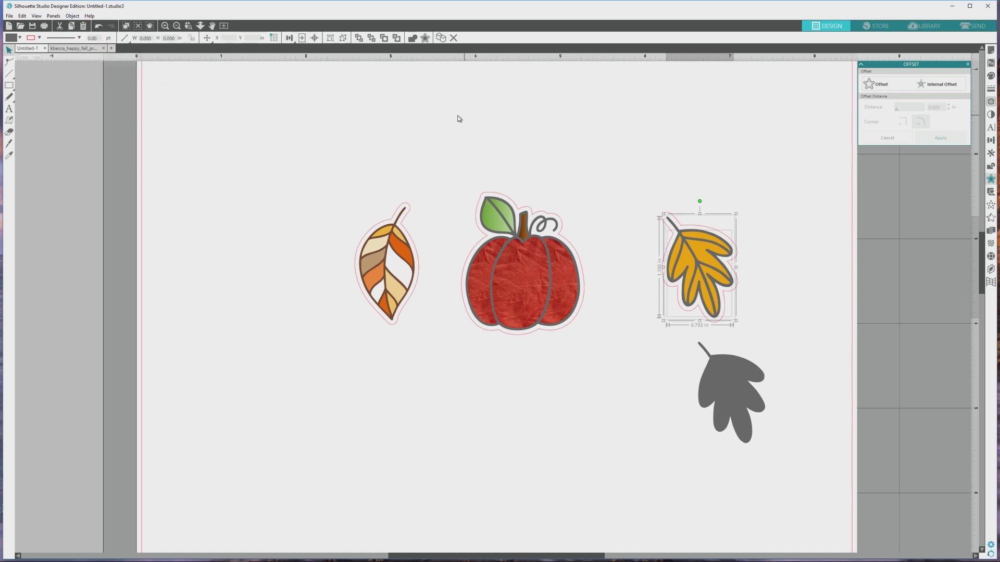
click(468, 125)
click(674, 230)
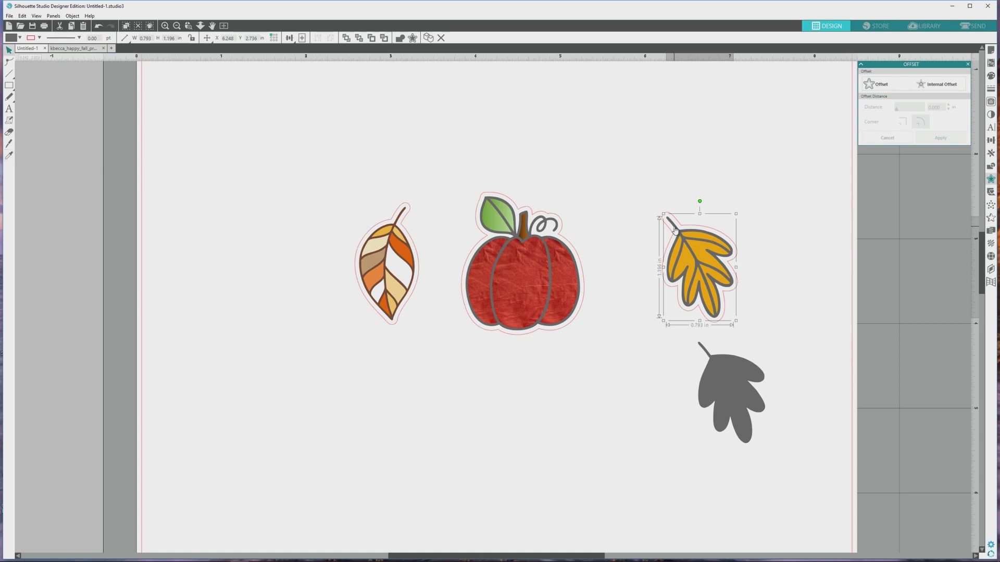
click(9, 155)
drag(705, 311, 647, 453)
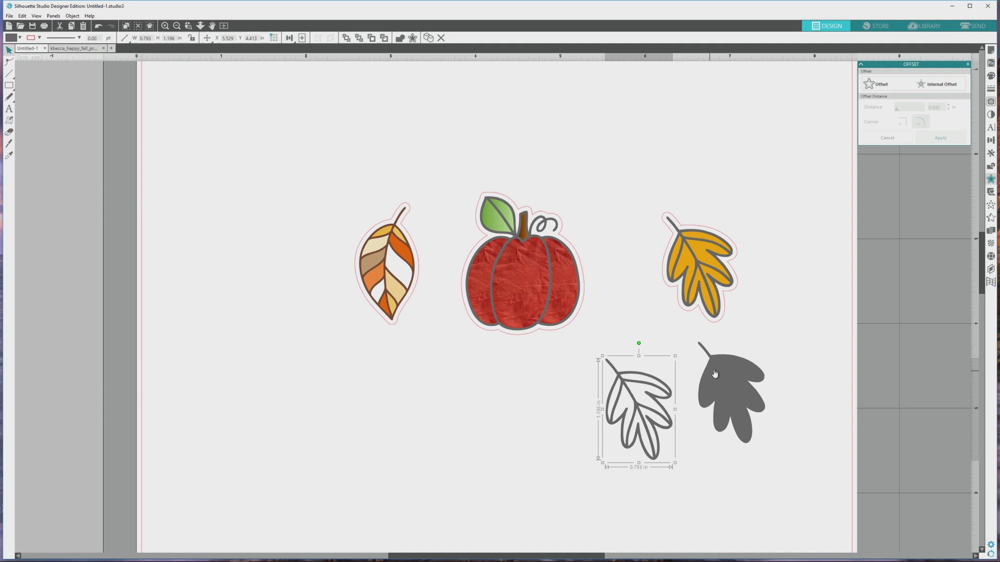
Fill the separated leaf outline brown and the plain grey leaf pink.
click(990, 77)
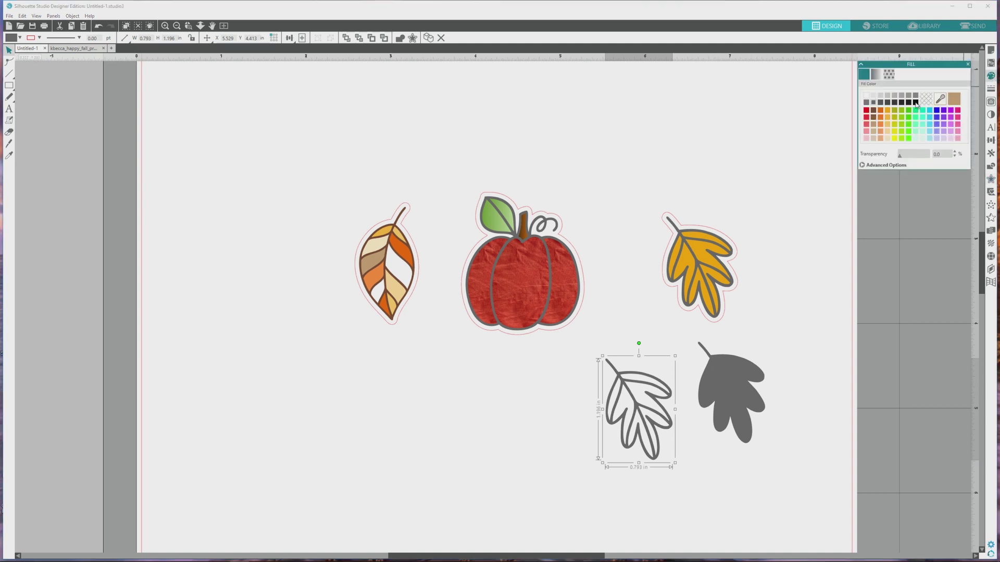
click(874, 117)
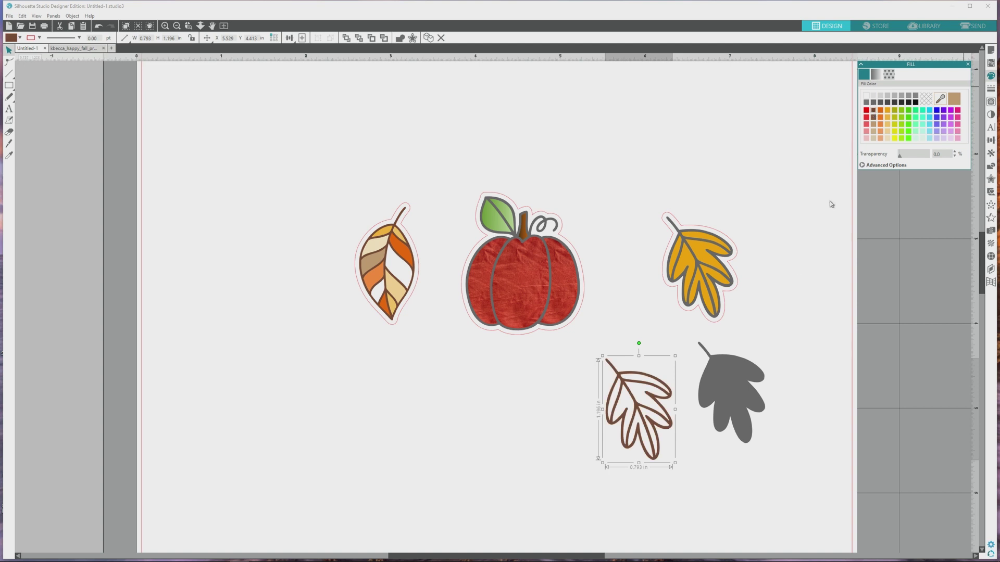
click(732, 409)
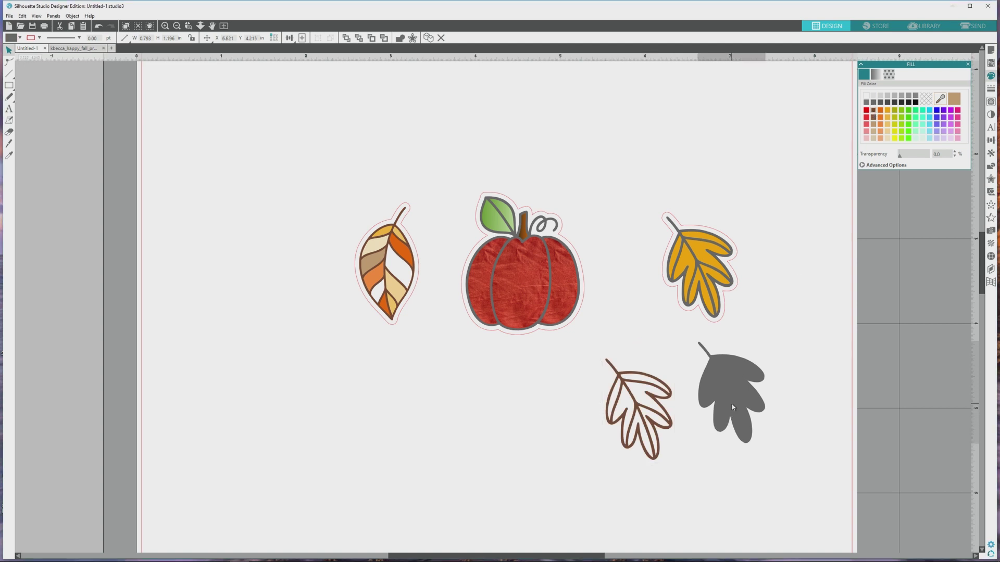
click(866, 132)
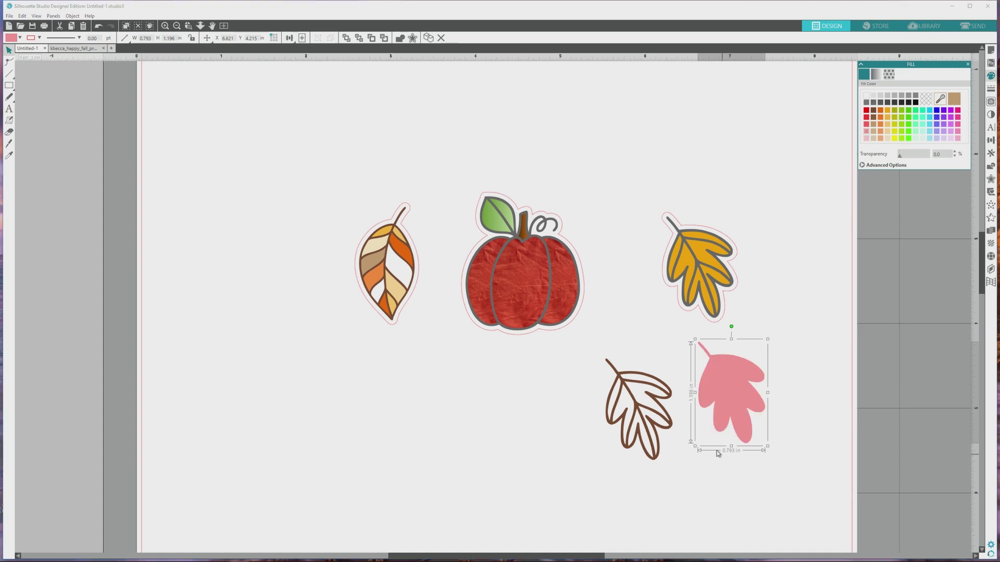
Place the pink leaf on the brown outline and centre-align the two parts.
drag(726, 389, 631, 405)
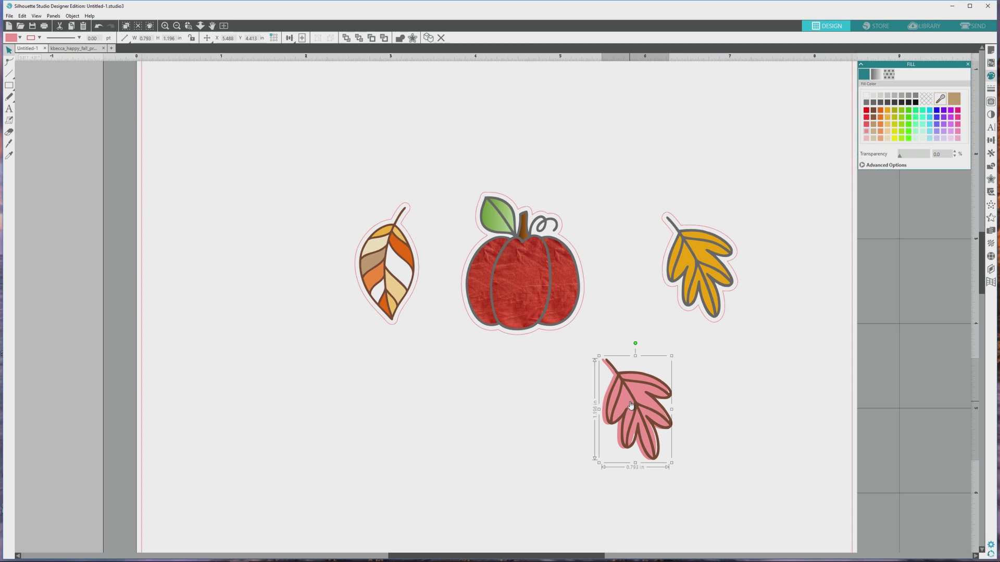
drag(631, 406, 634, 405)
click(990, 140)
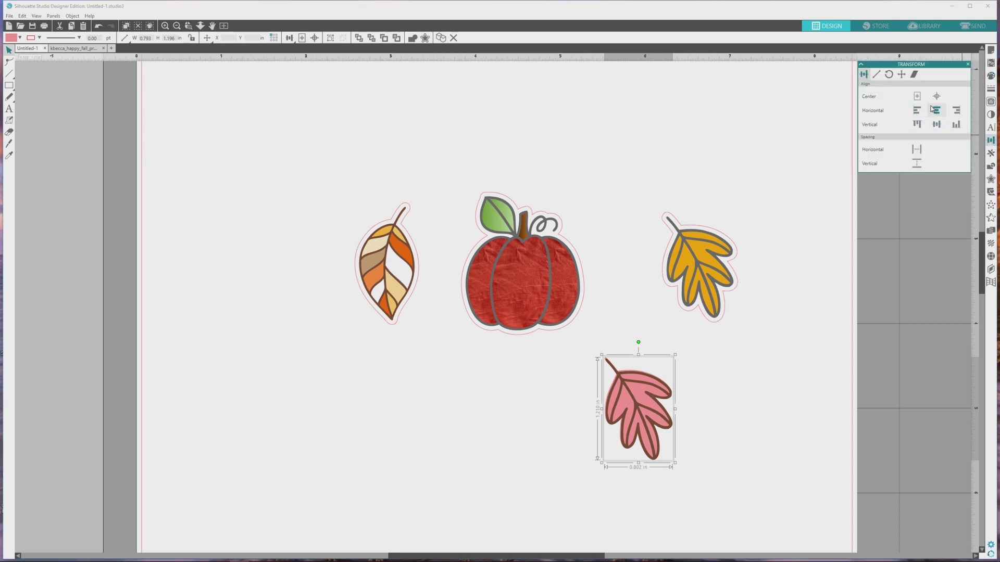
click(936, 111)
click(936, 124)
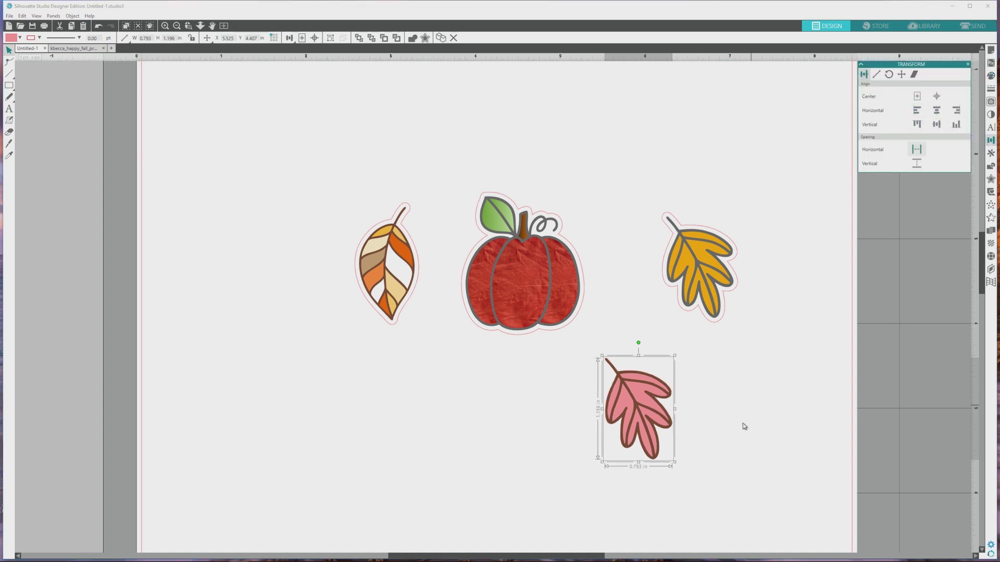
Nudge the outlined pink leaf slightly left and enlarge it a little.
click(719, 426)
click(645, 402)
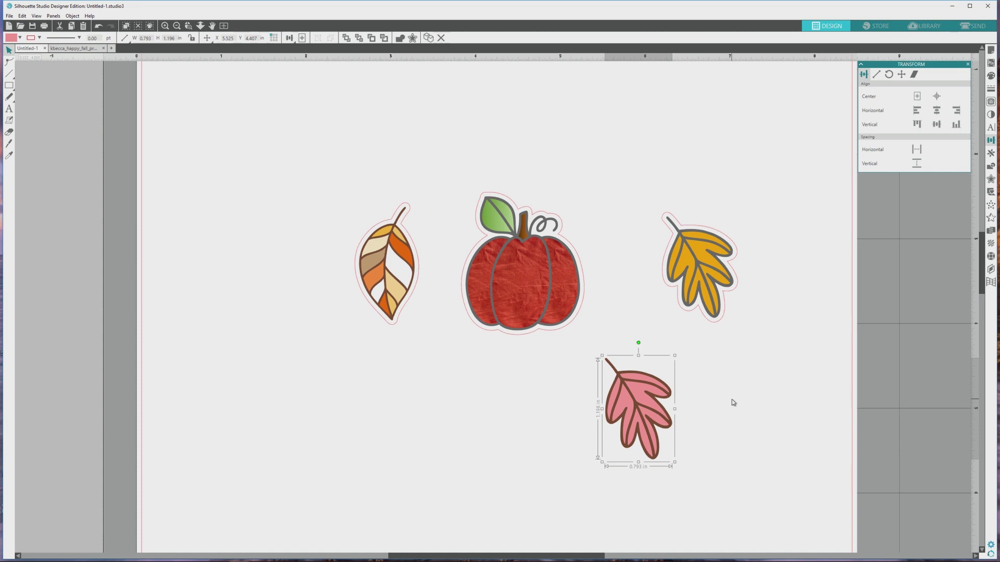
key(Left)
key(Left)
key(Left)
key(ctrl+Up)
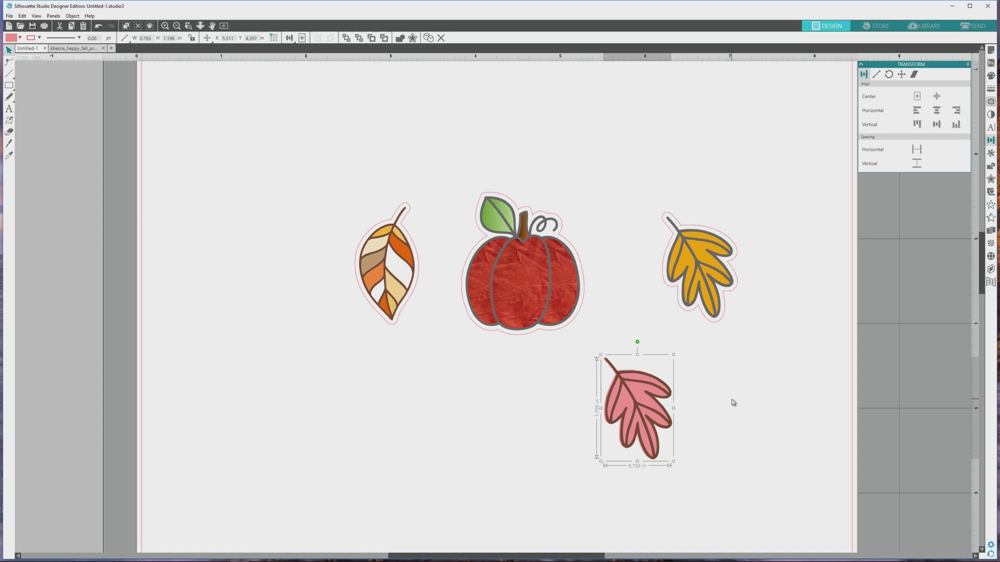
Add a 0.05 in offset border to the pink leaf and move it beside the yellow leaf.
click(987, 180)
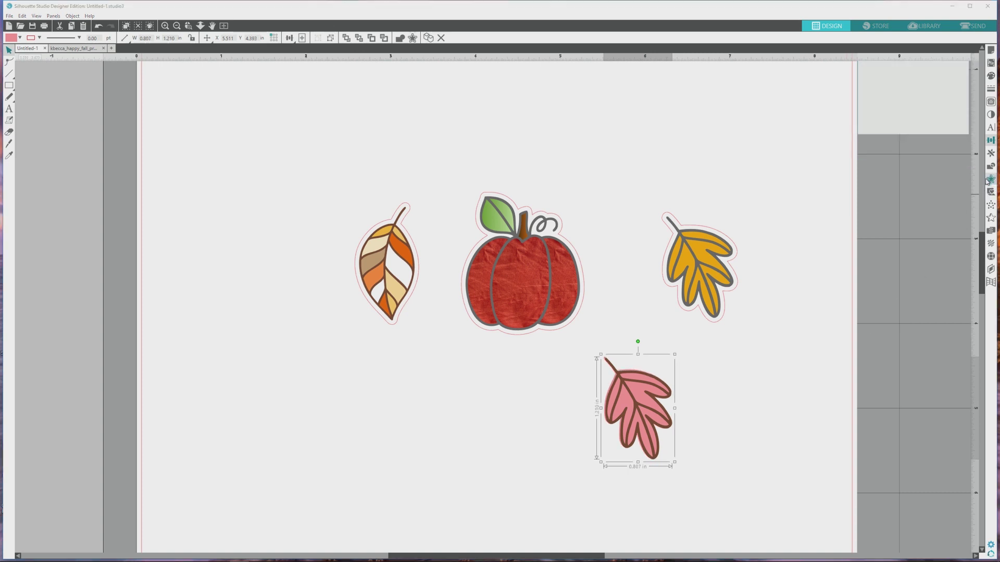
click(894, 87)
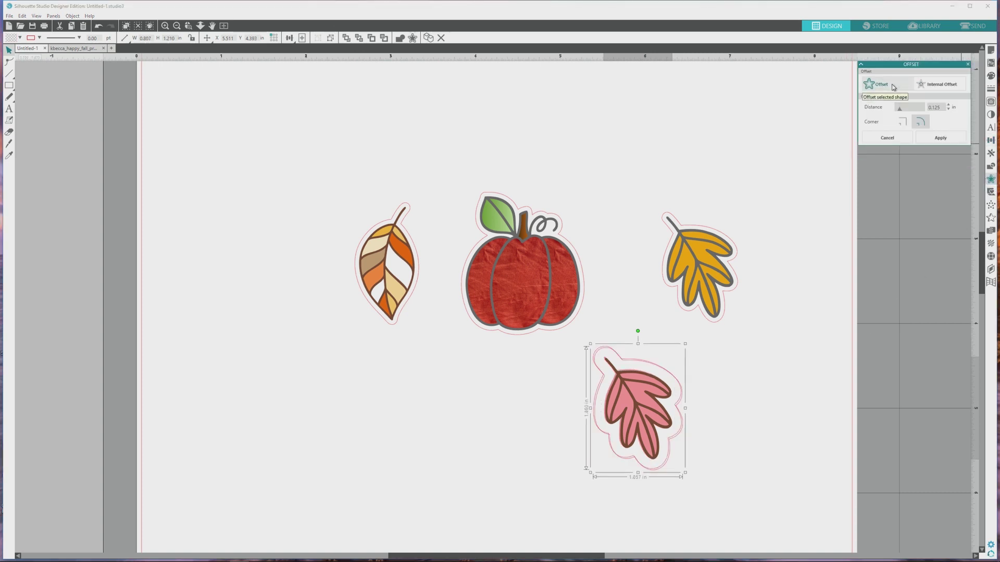
click(932, 137)
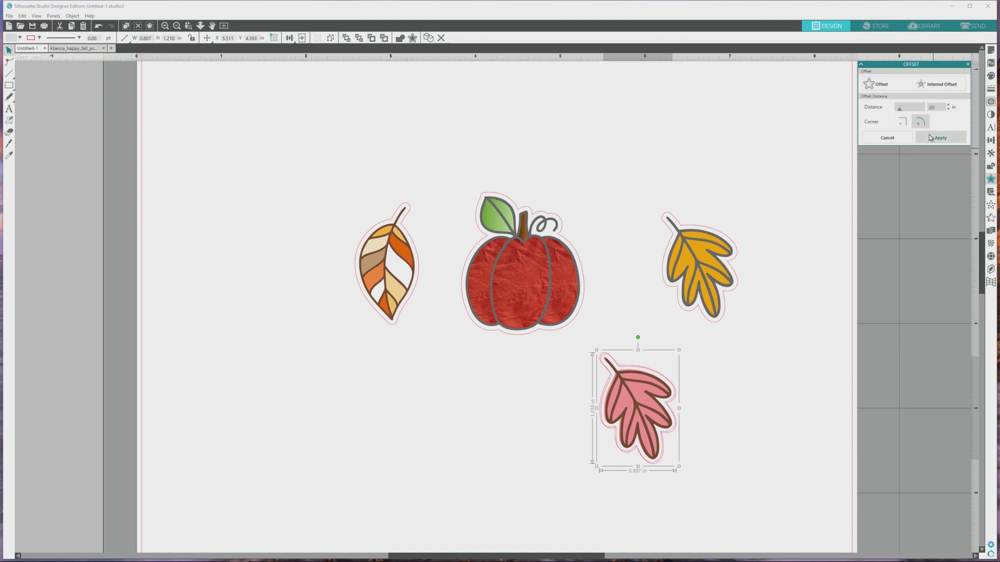
click(715, 440)
drag(670, 430, 740, 434)
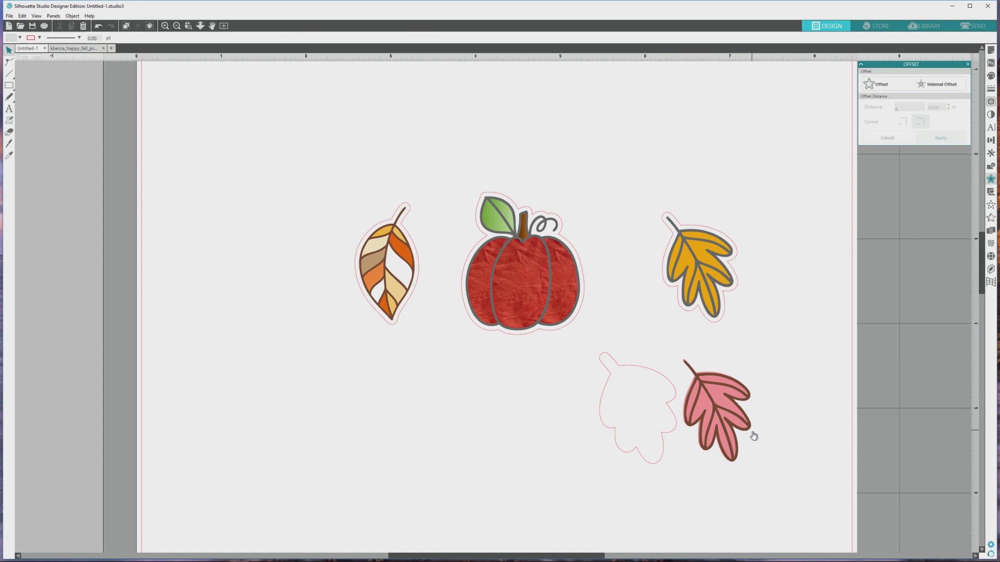
key(ctrl+z)
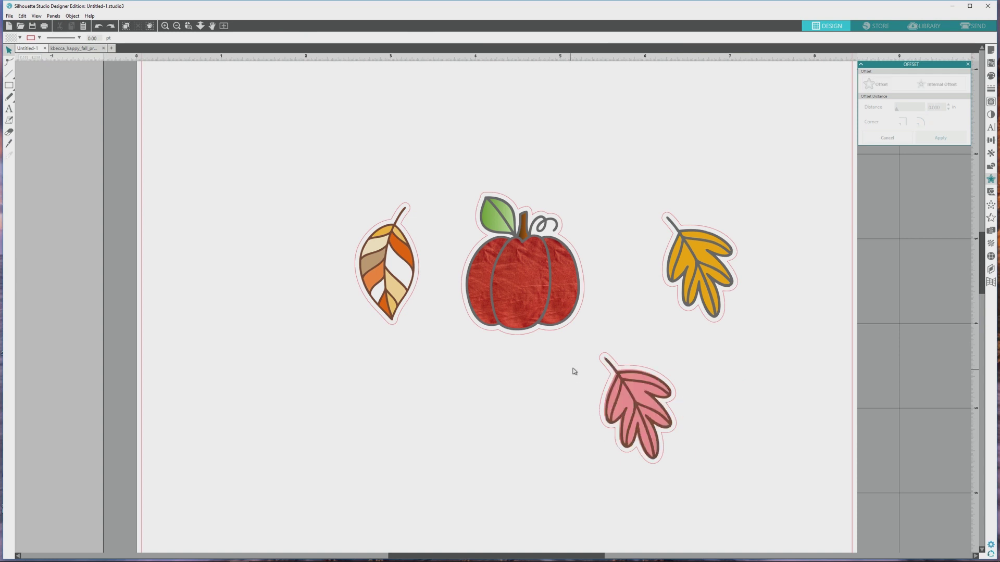
drag(625, 386, 631, 317)
click(710, 272)
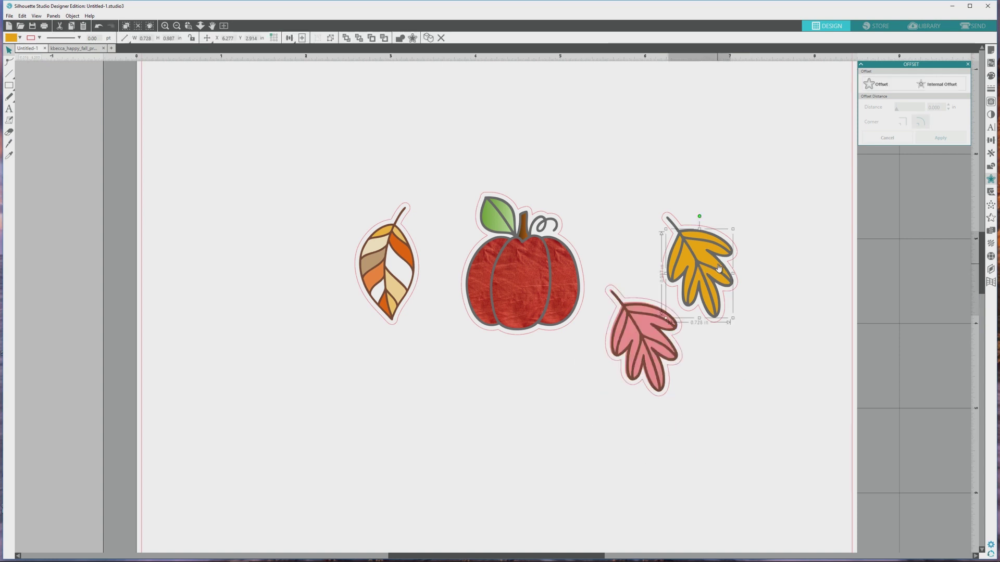
Ungroup the yellow leaf and recolour one of its parts in the Fill Color palette.
click(72, 16)
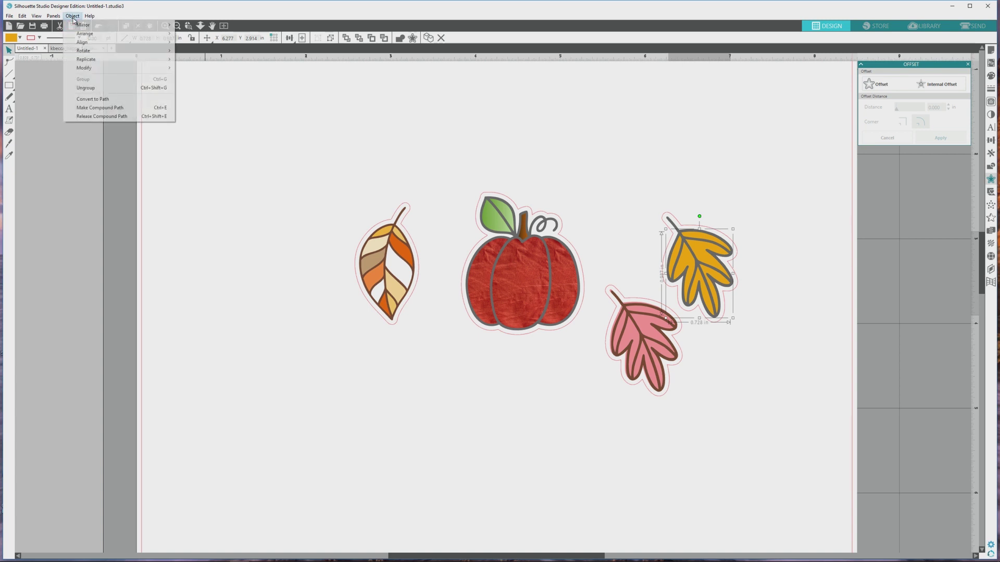
click(86, 87)
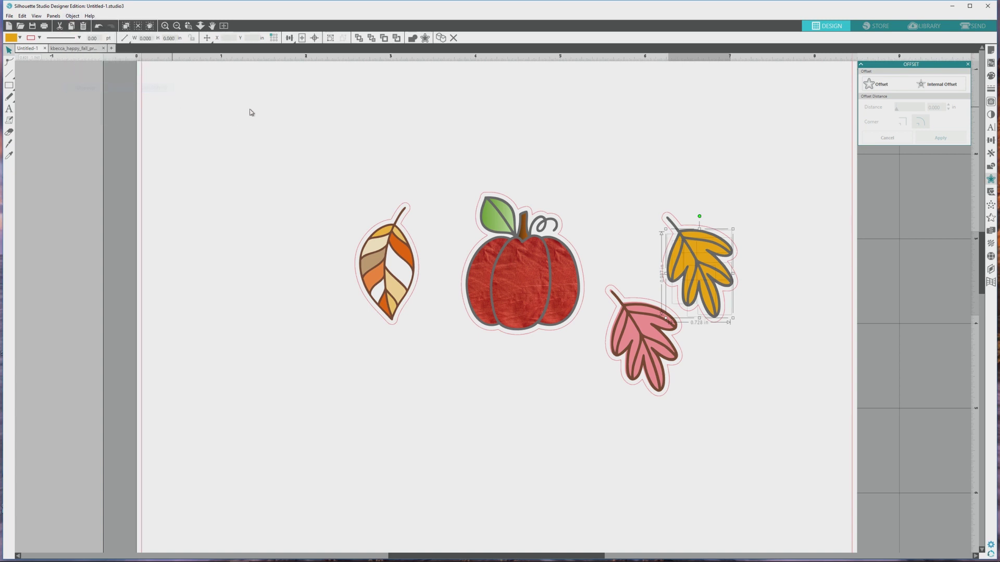
click(251, 112)
click(701, 238)
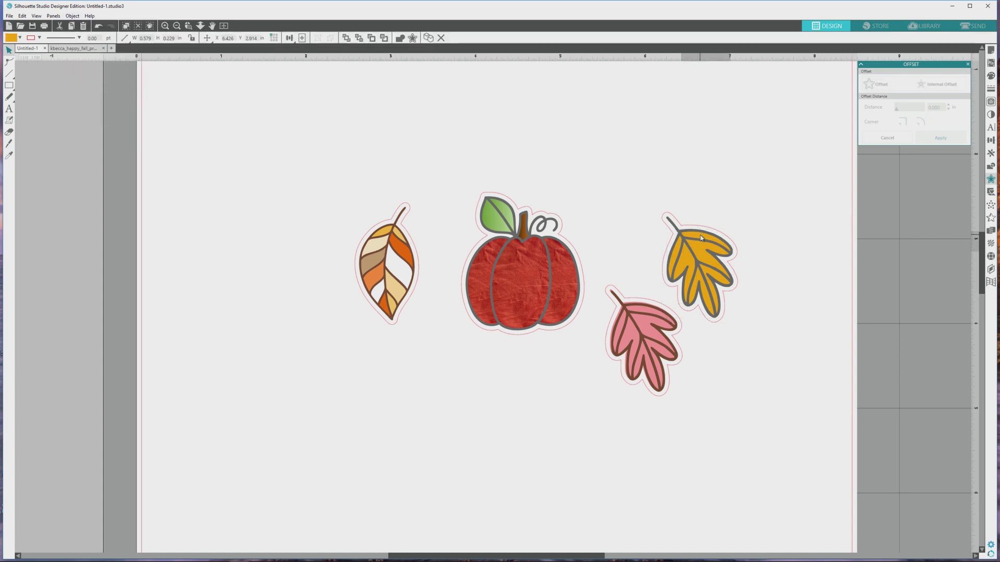
click(990, 76)
click(866, 98)
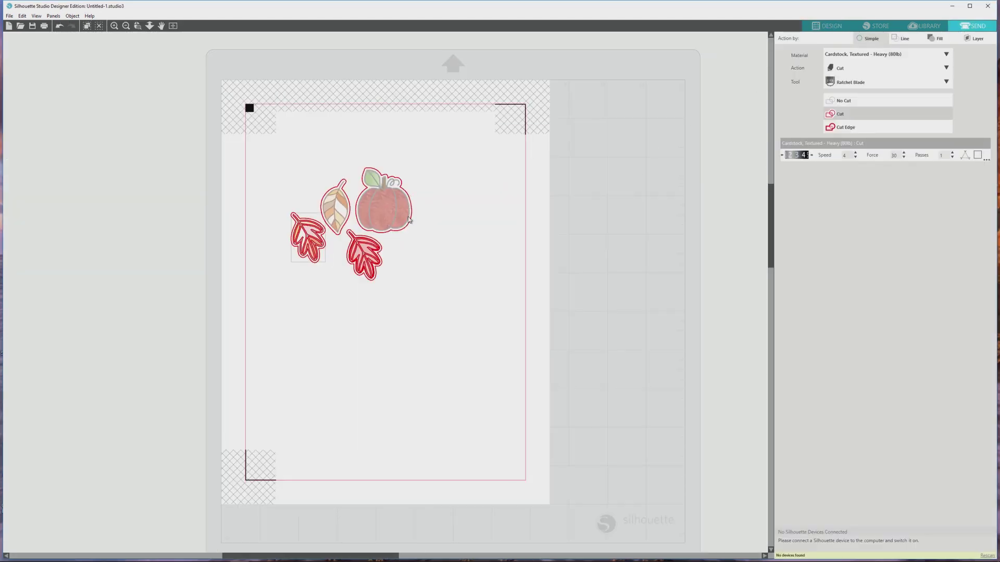
Set the two lower leaves' inner line art to No Cut in the Send tab.
click(368, 254)
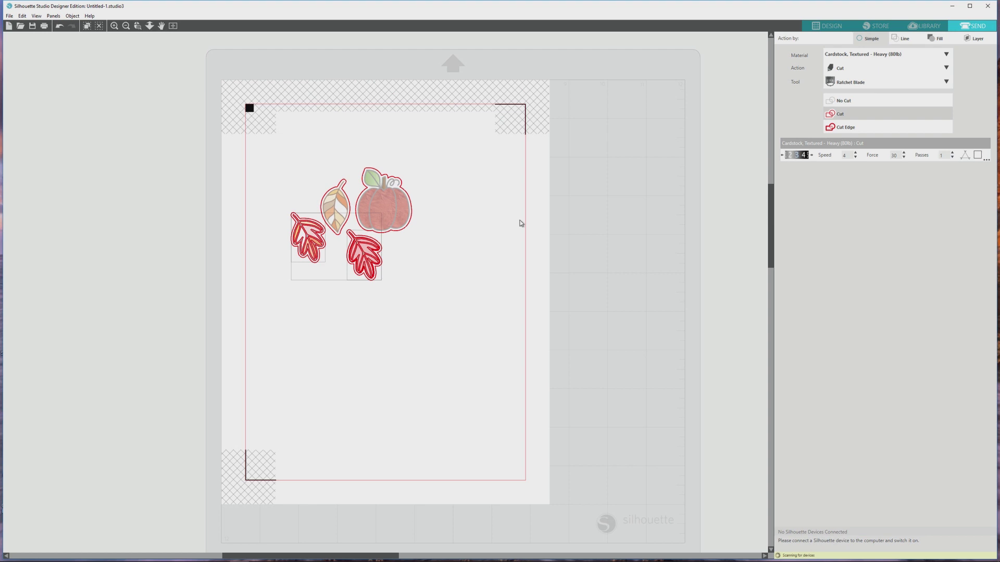
click(840, 101)
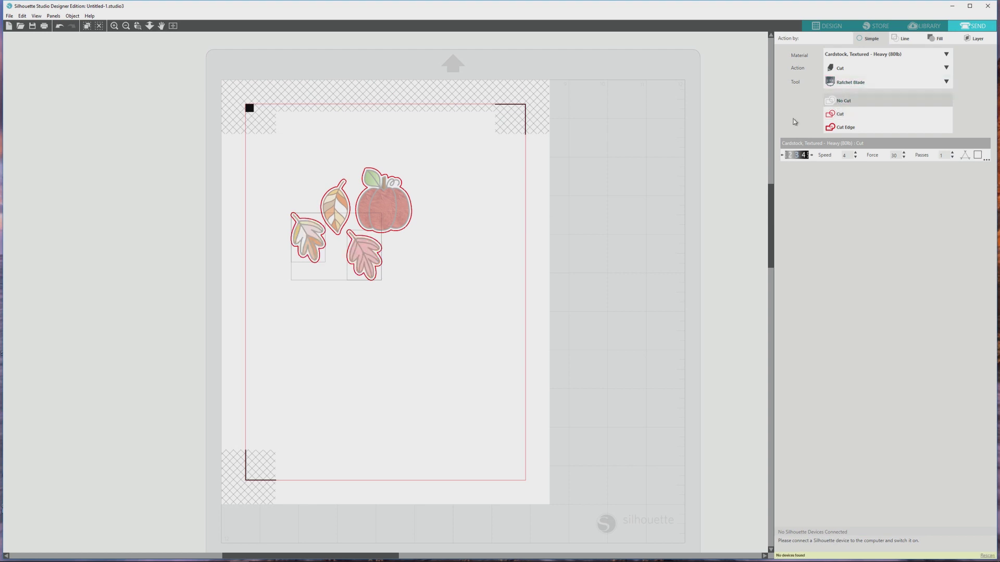
click(444, 301)
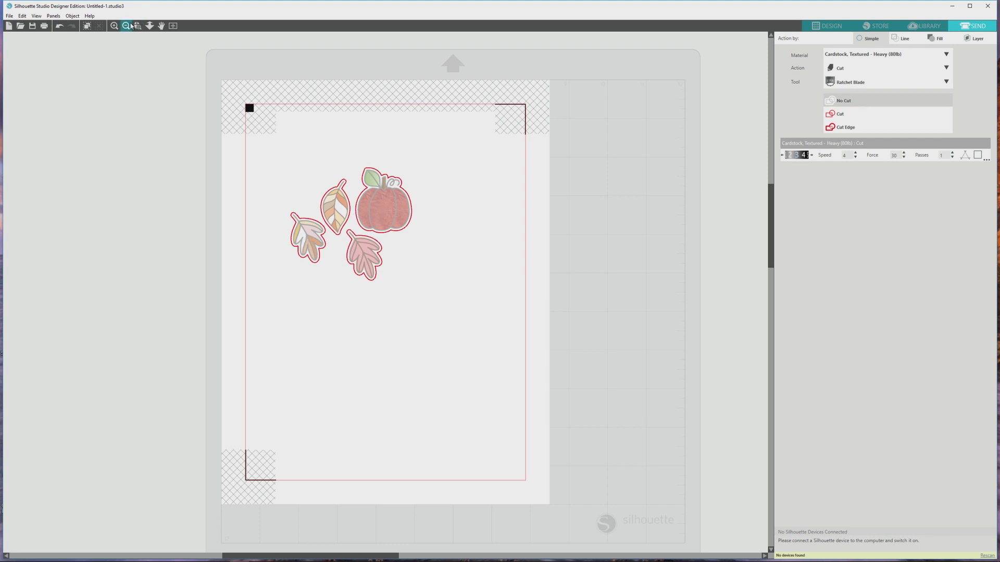
Zoom in on the four fall stickers to check their offset cut borders.
click(115, 26)
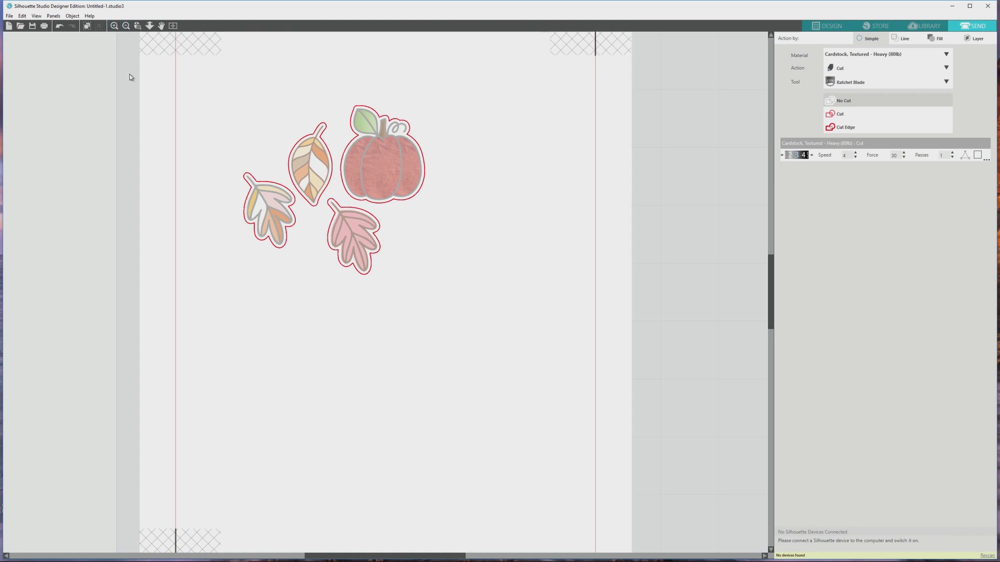